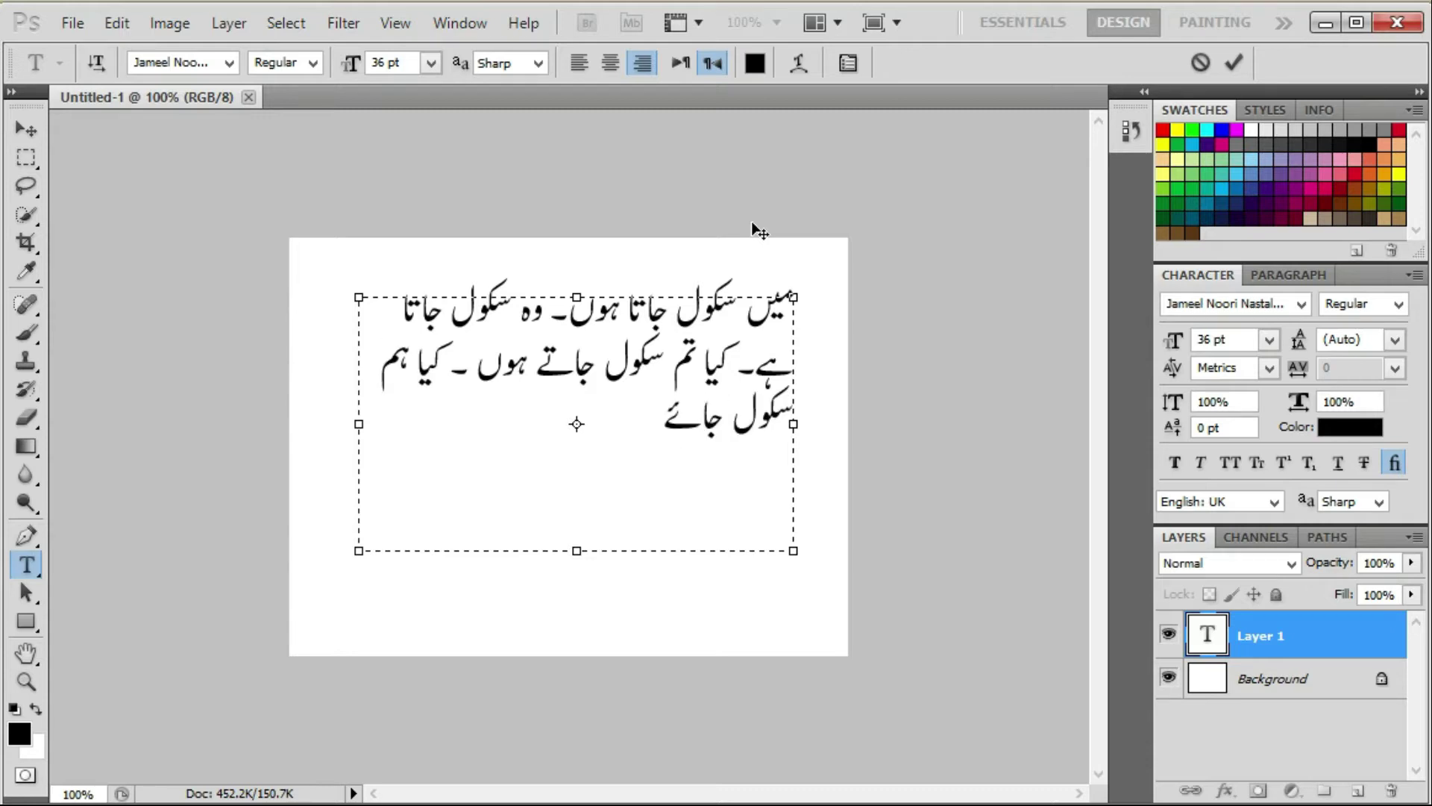
# - Complete the final Urdu sentence in the text box so that it ends with "سکول جائیں گے۔"
pyautogui.press('BackSpace')
pyautogui.write('ں')
pyautogui.press('BackSpace')
pyautogui.write('ہ')
pyautogui.press('BackSpace')
pyautogui.write('یں گے۔')
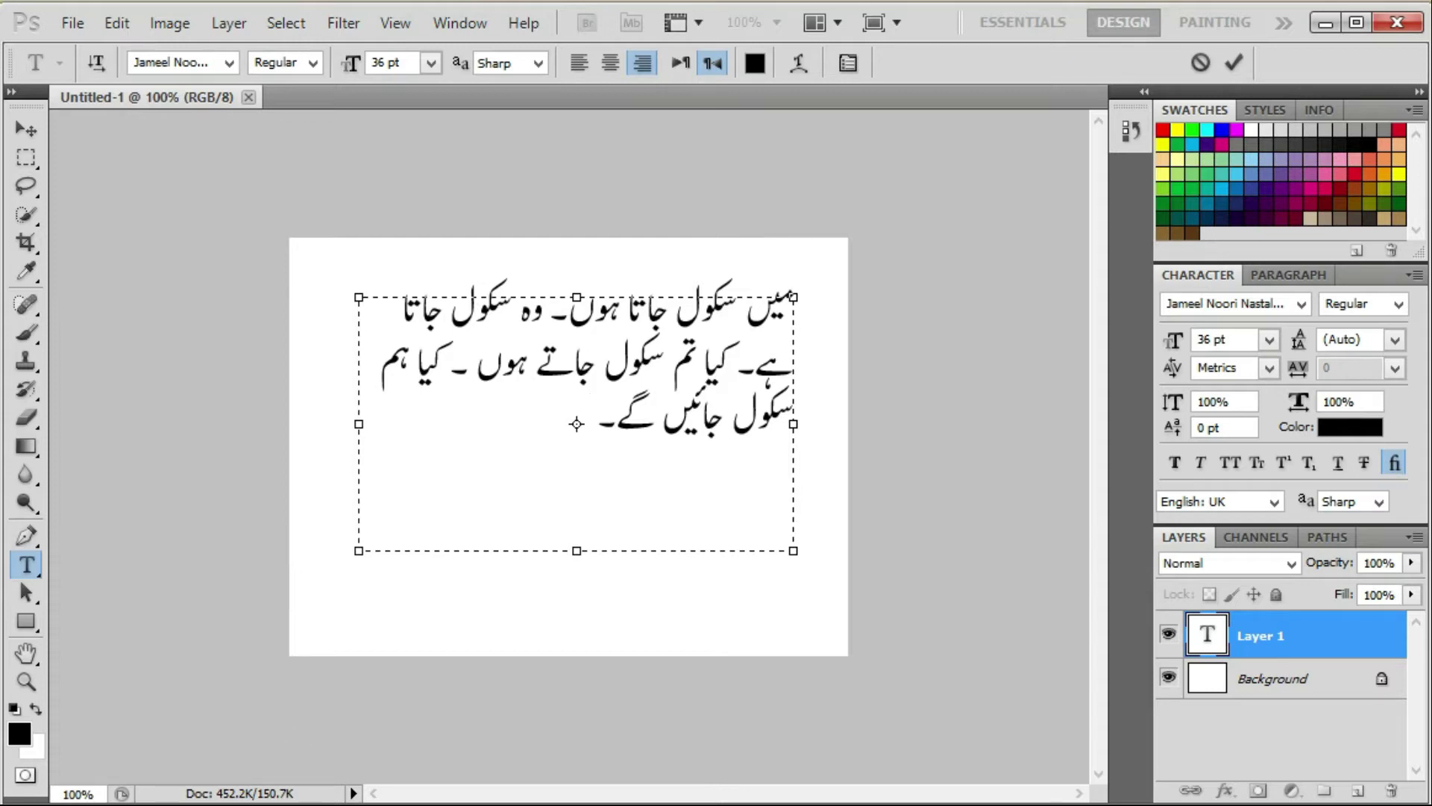
# - Switch to New folder in File Explorer and look over the jameelnoorinastaleeqkasheedafont and Pak-Urdu-Installer archives
pyautogui.click(313, 804)
pyautogui.click(507, 494)
pyautogui.moveTo(527, 464); pyautogui.dragTo(266, 320)
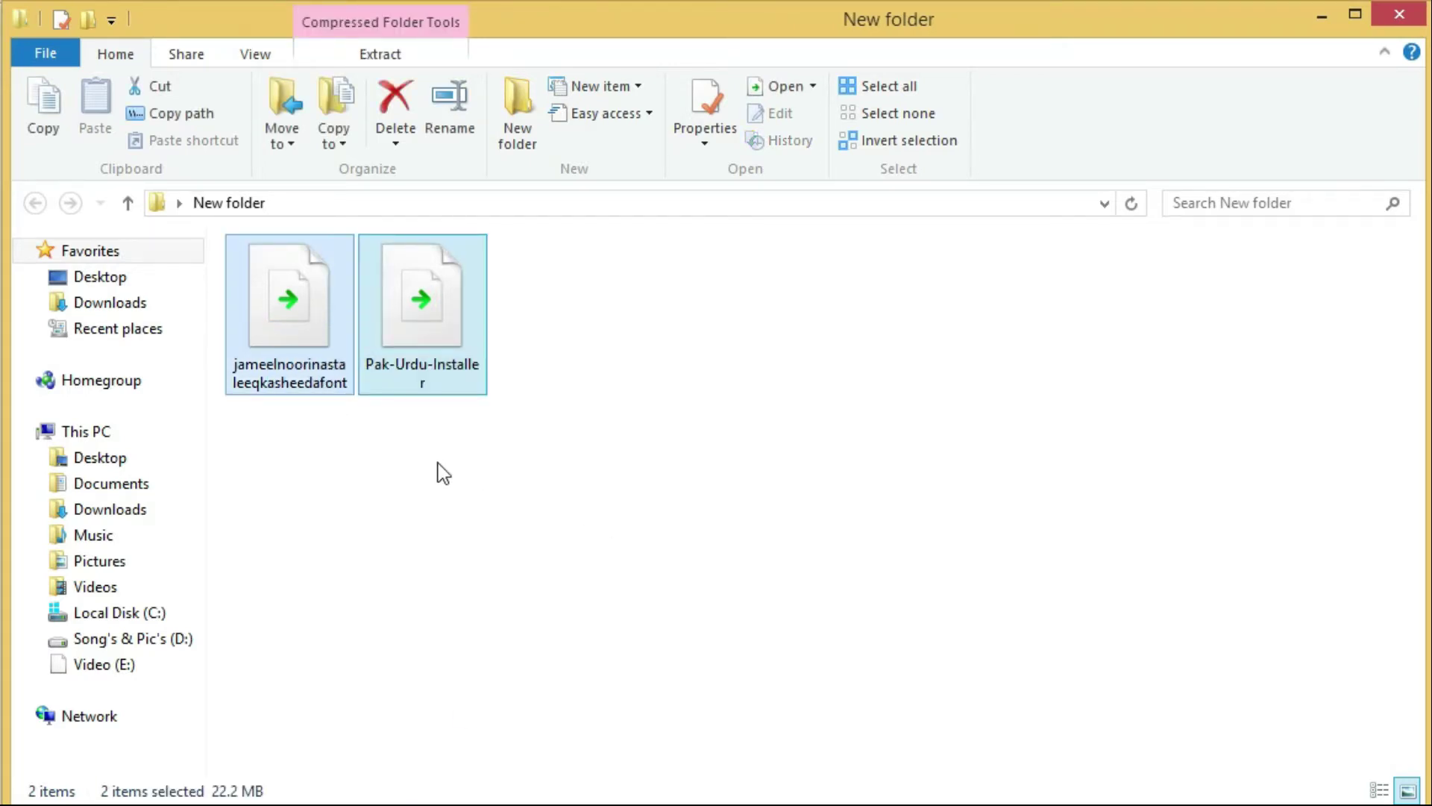
pyautogui.click(443, 473)
pyautogui.click(410, 327)
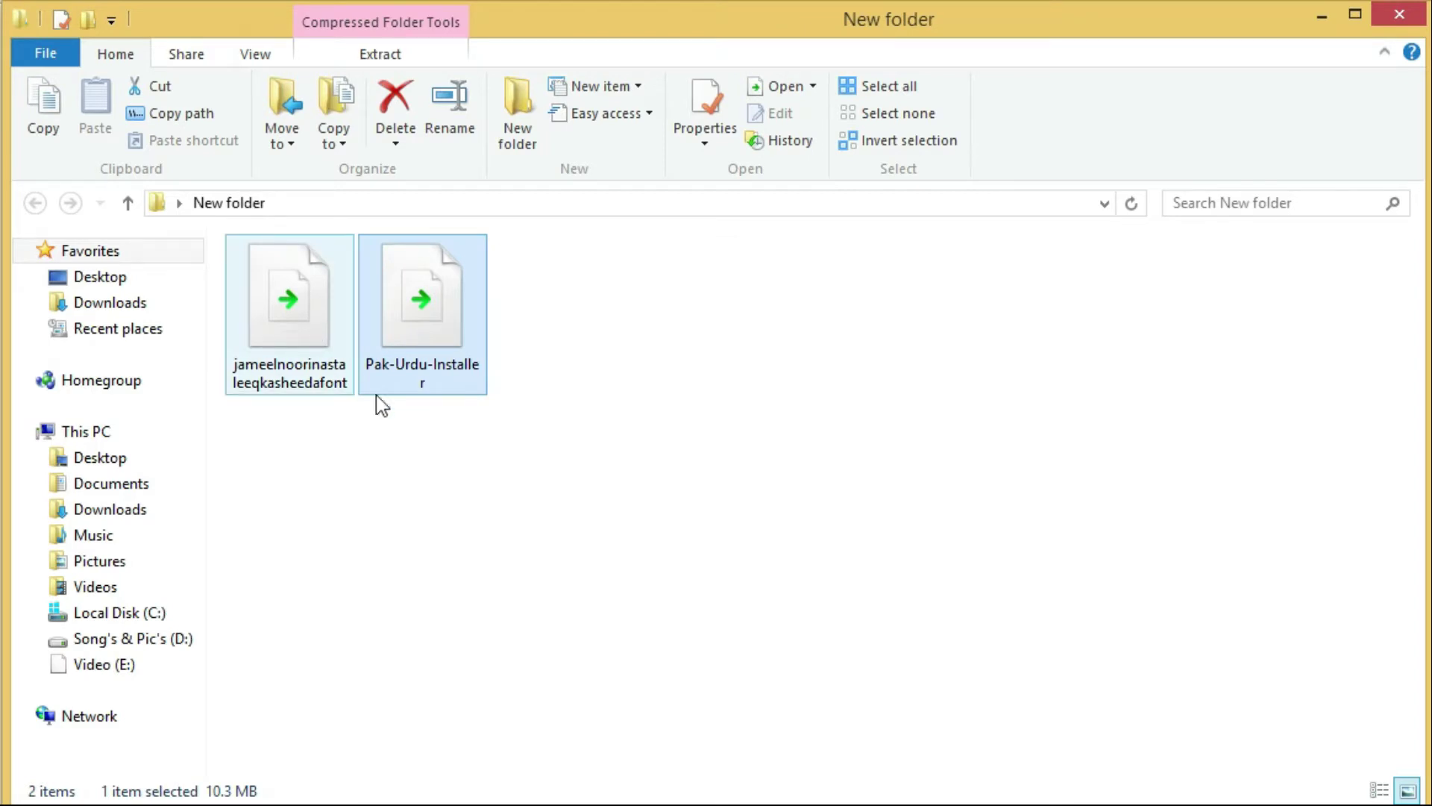
pyautogui.click(460, 465)
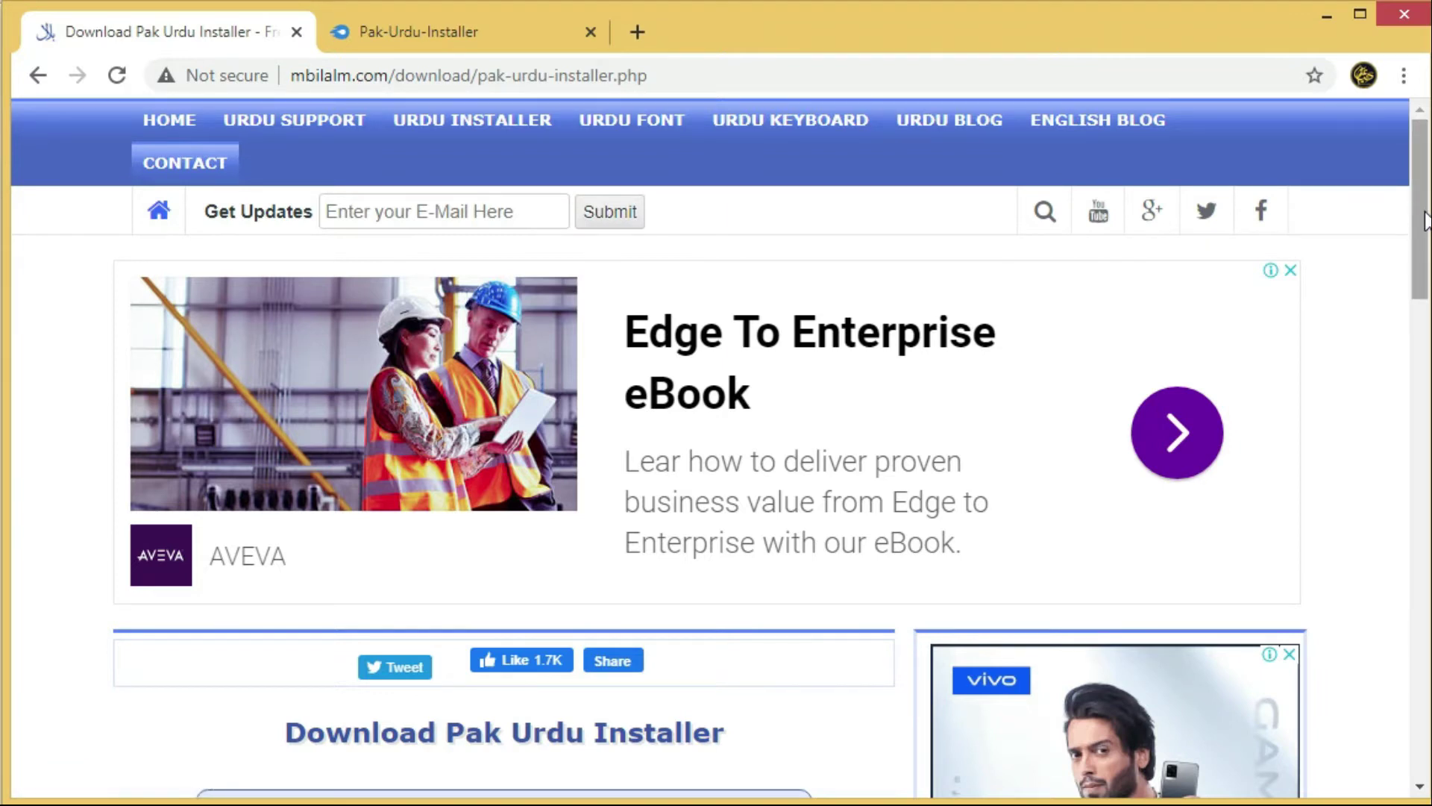
# - Open the MediaFire (.Zip) link for Pak Urdu Installer and download Pak-Urdu-Installer.zip
pyautogui.scroll(-5, 1425, 220)
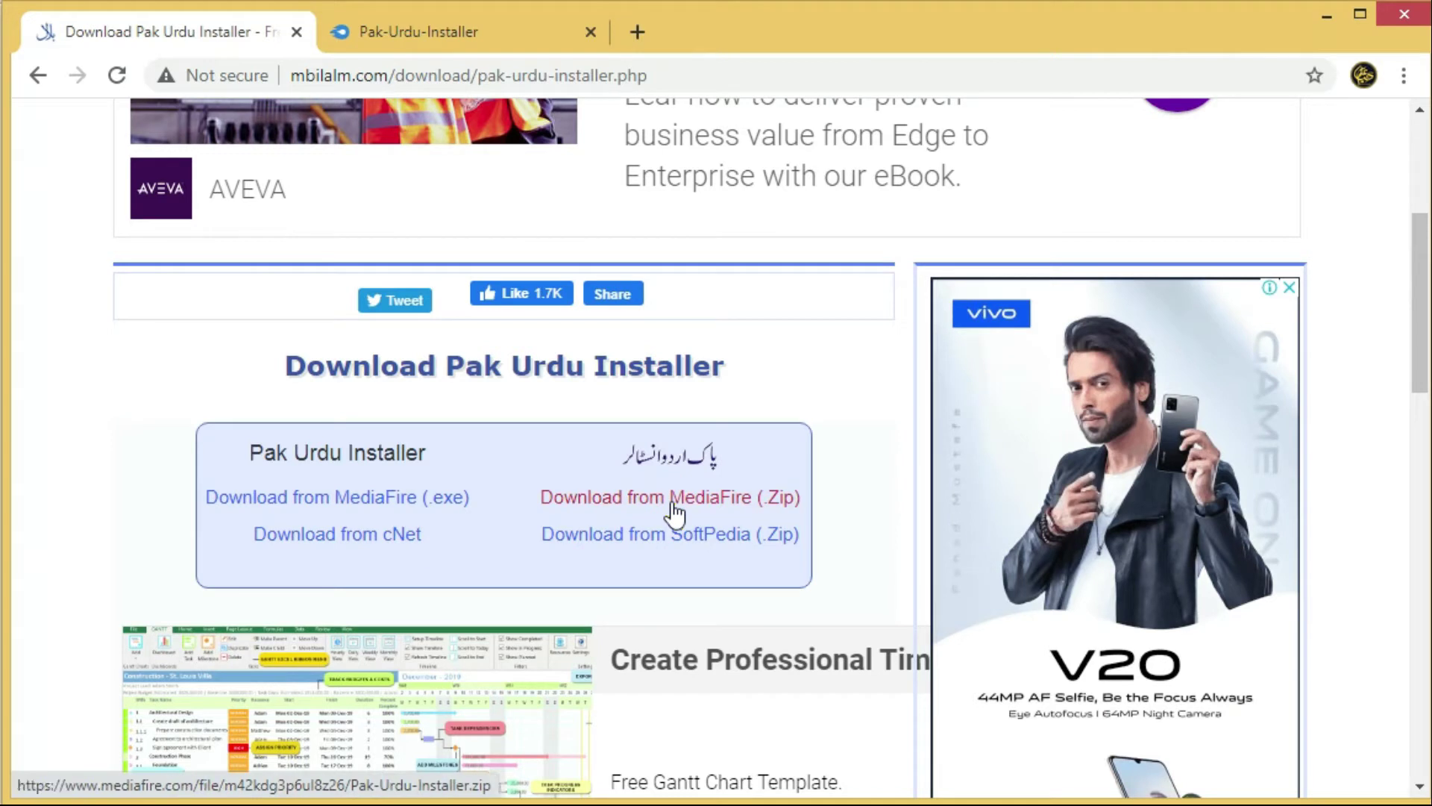
pyautogui.click(663, 501)
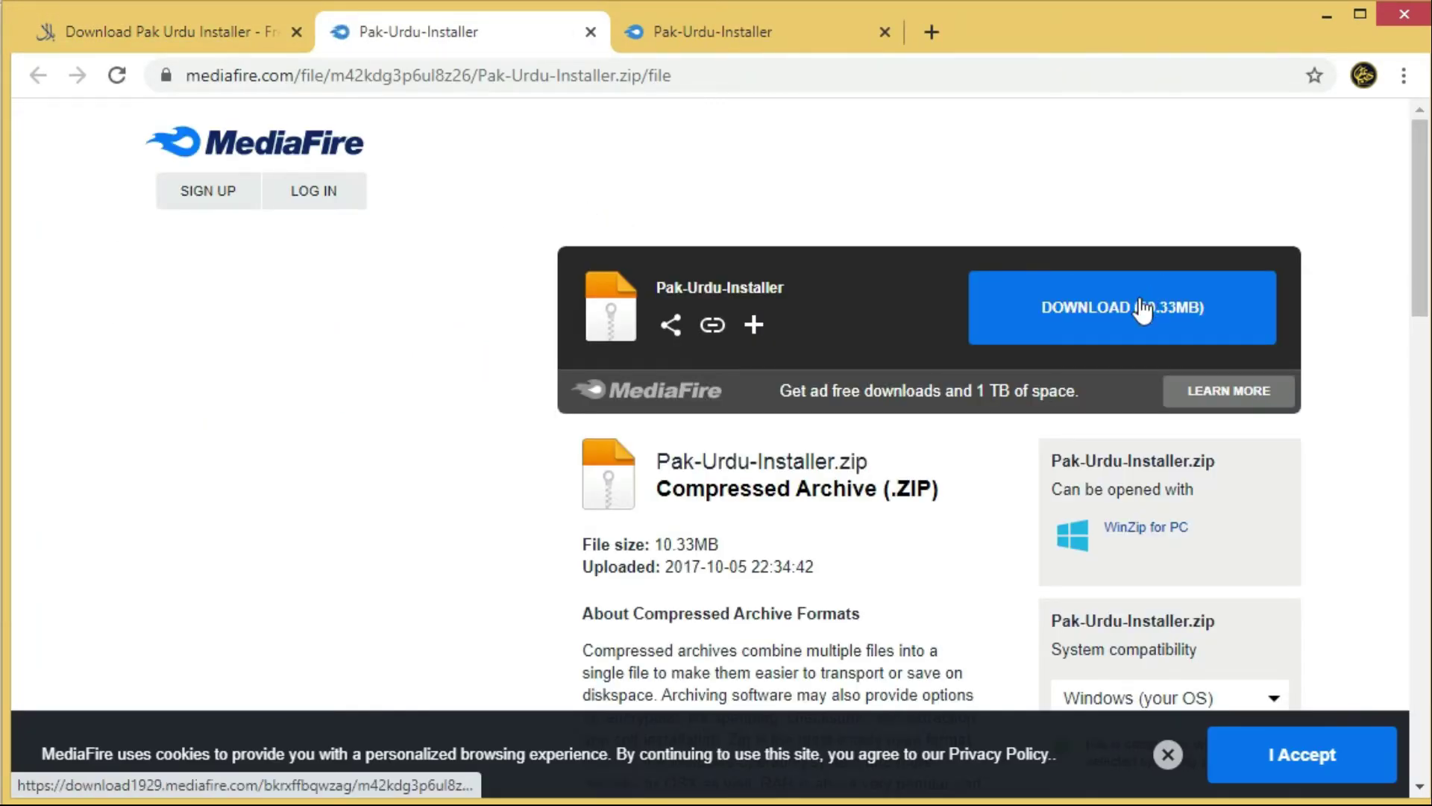
pyautogui.click(1054, 323)
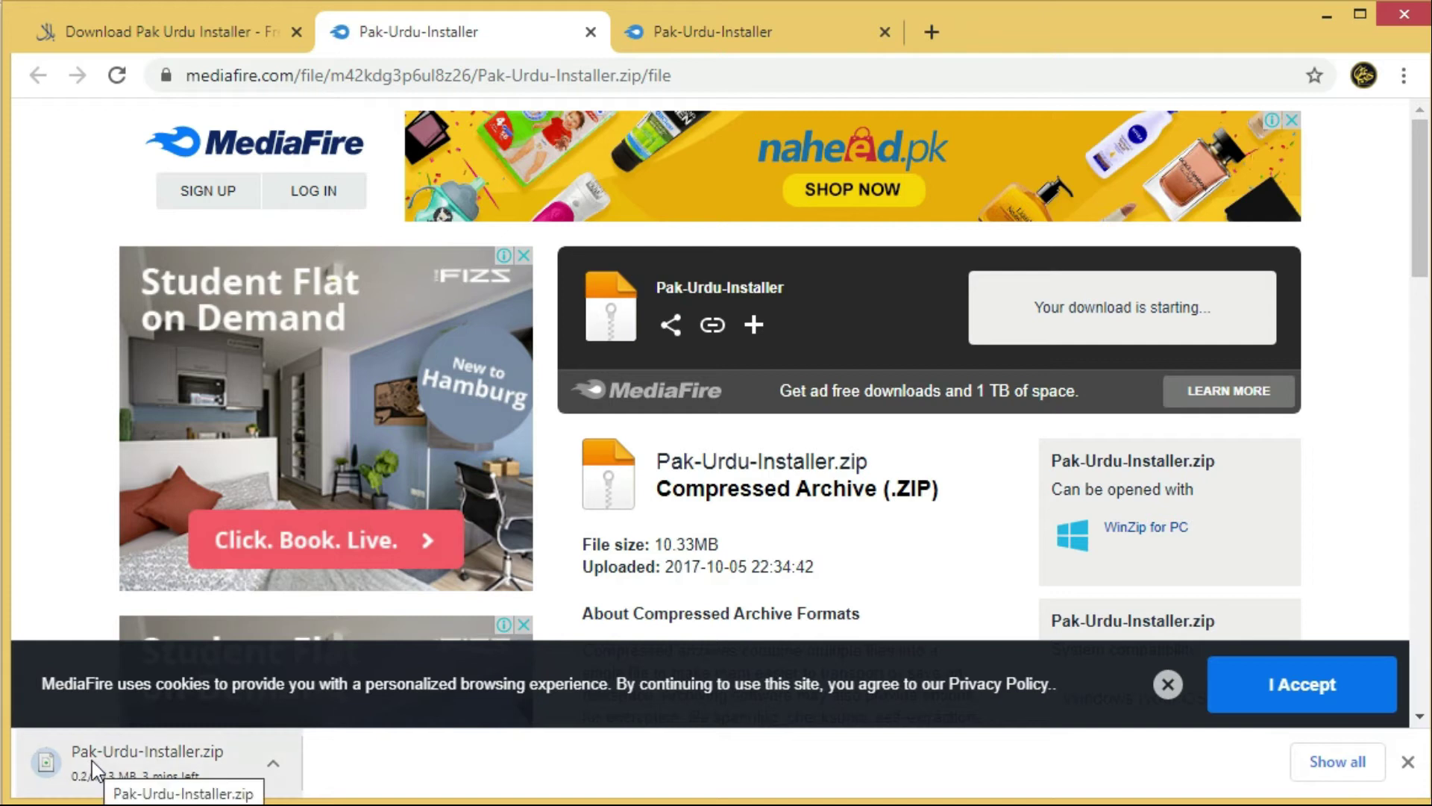
# - Start another download of Pak-Urdu-Installer.zip from the second MediaFire page
pyautogui.click(765, 43)
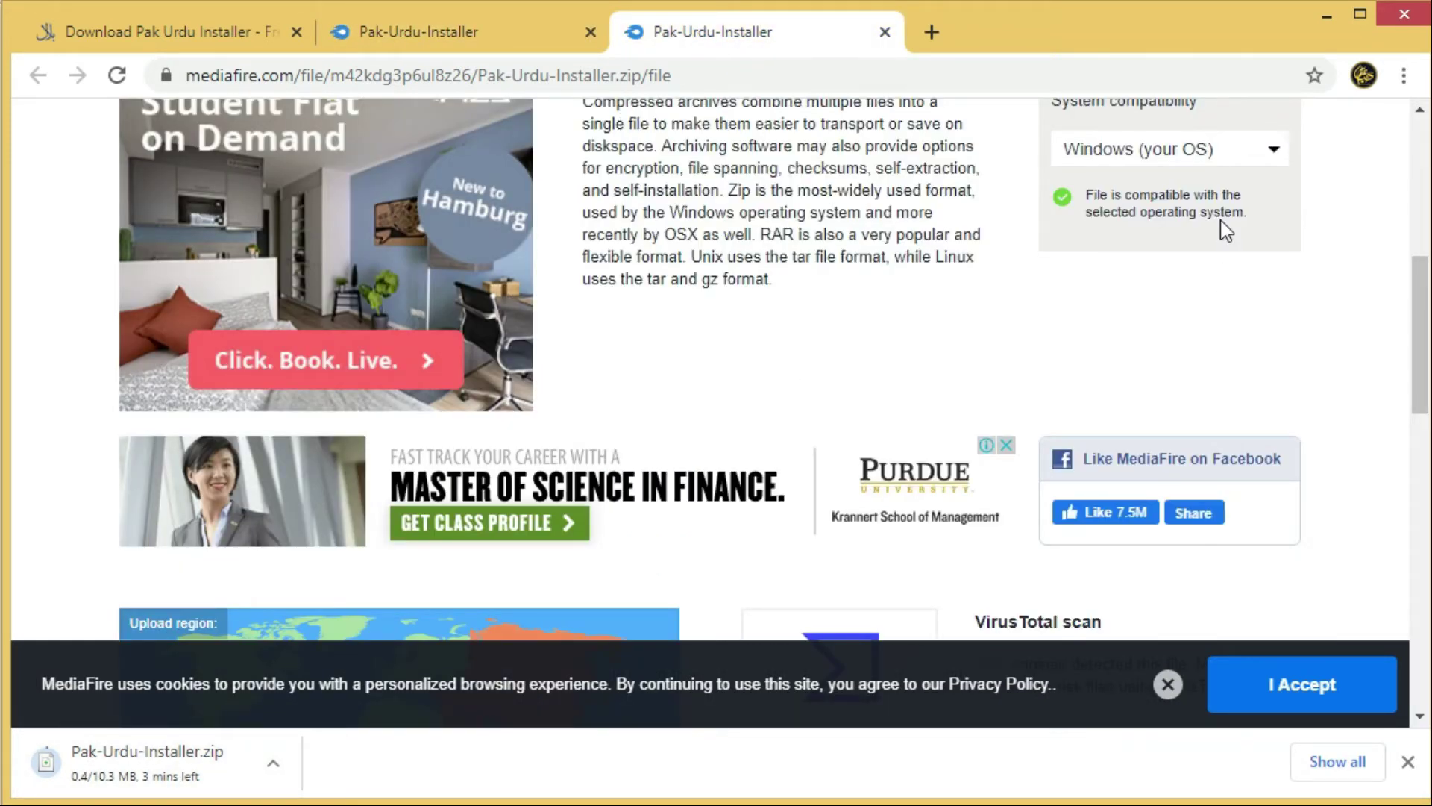
pyautogui.moveTo(1423, 379); pyautogui.dragTo(1422, 235)
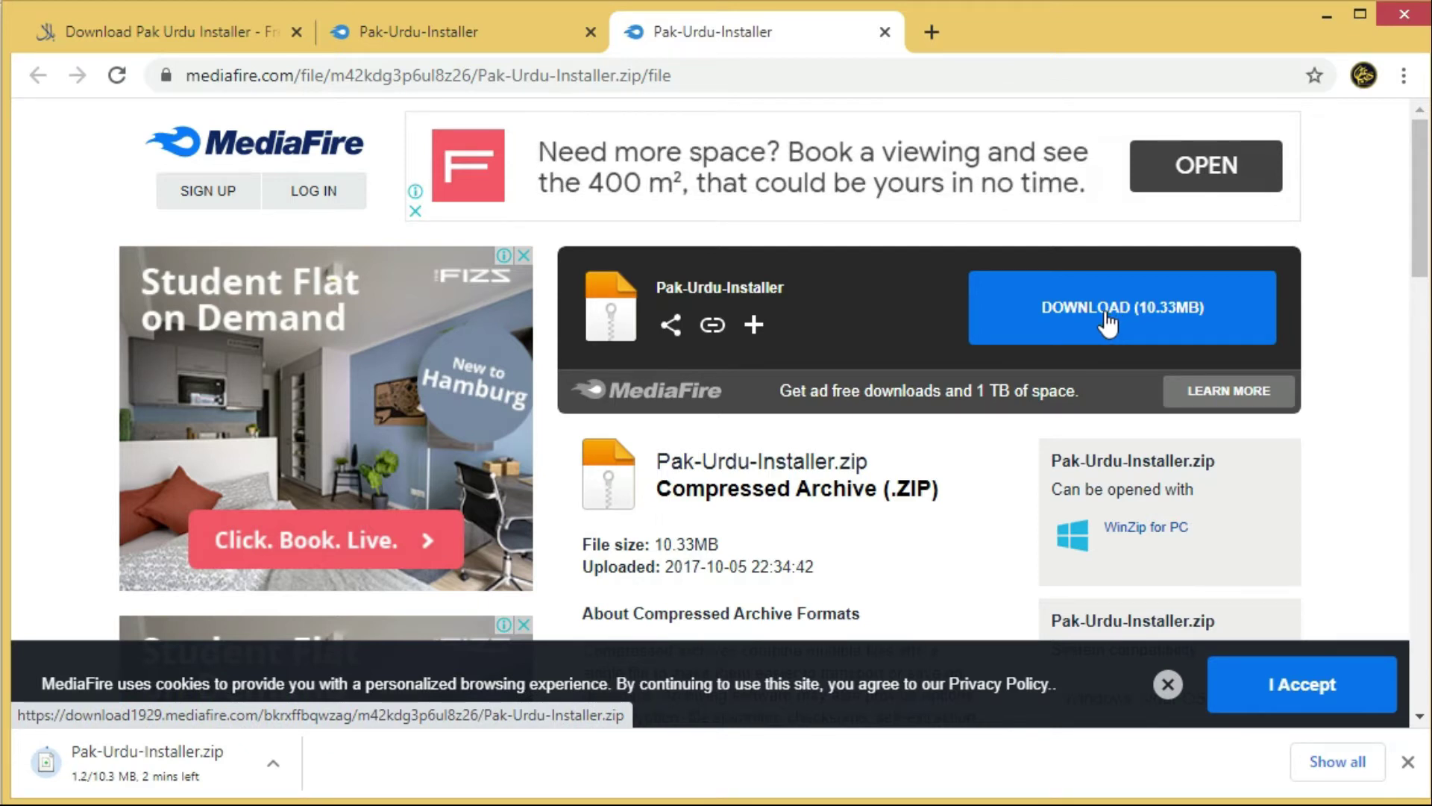
pyautogui.click(1107, 322)
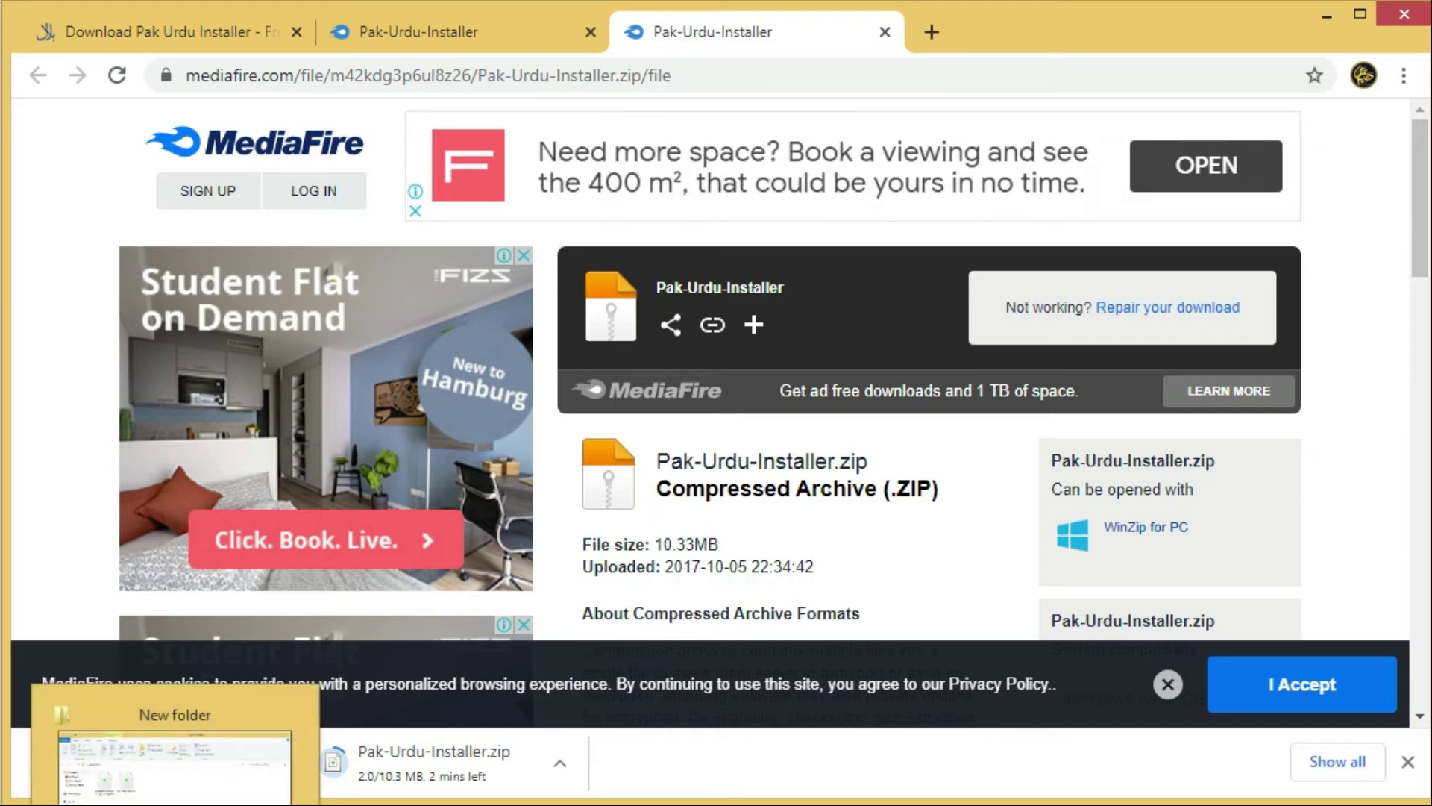
# - Switch back to New folder in File Explorer, check the two archives and refresh the folder
pyautogui.click(175, 805)
pyautogui.moveTo(619, 468); pyautogui.dragTo(294, 311)
pyautogui.click(589, 353)
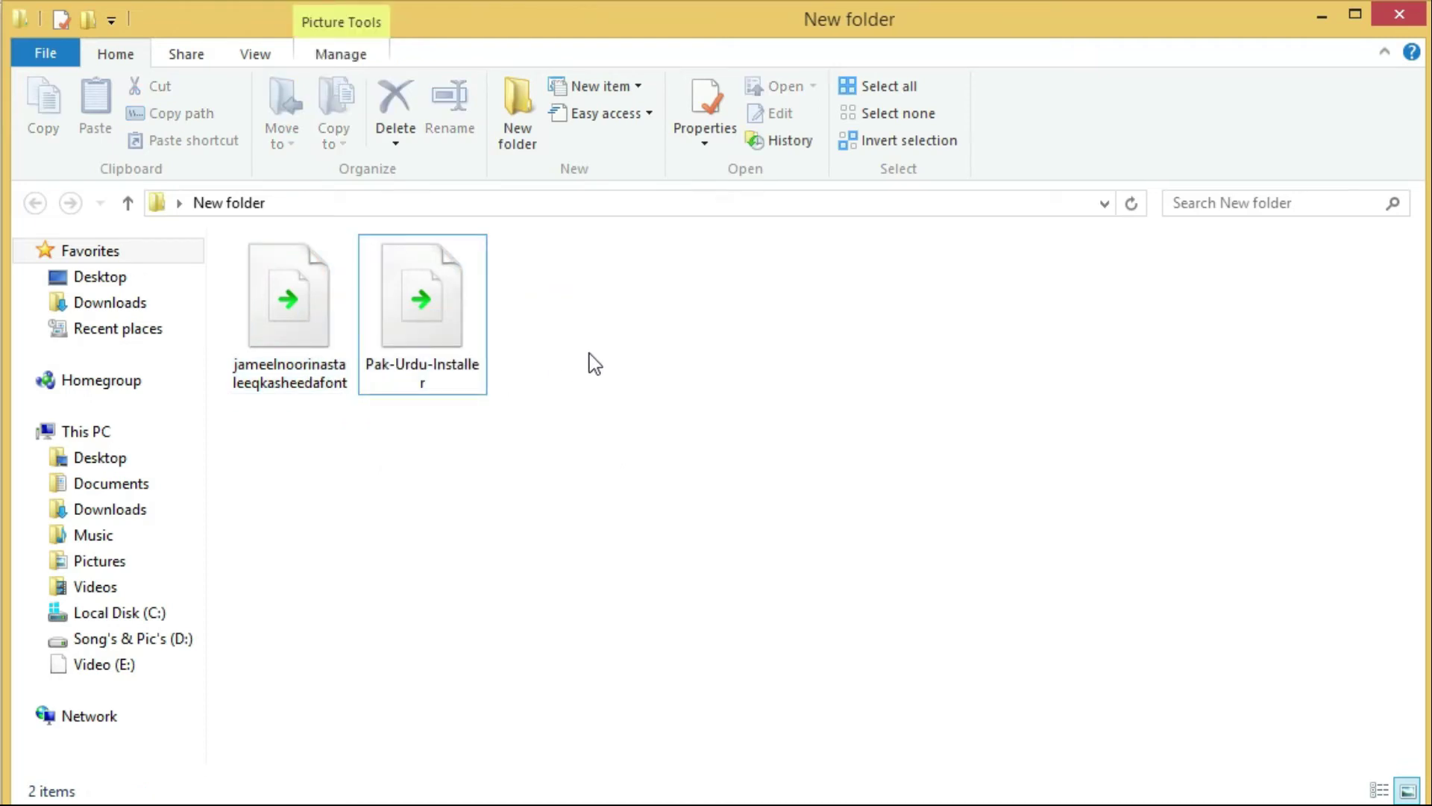
pyautogui.rightClick(589, 354)
pyautogui.click(666, 448)
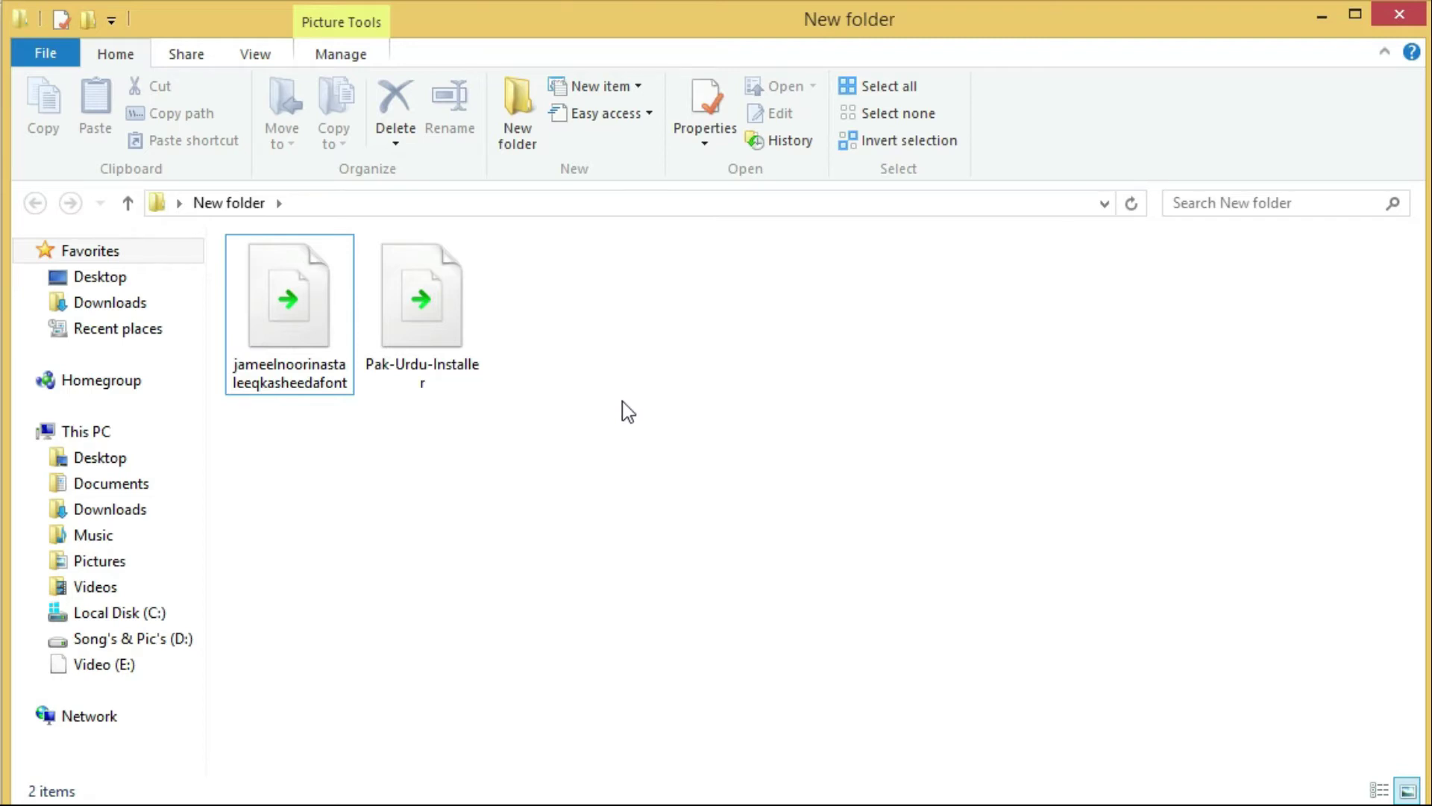
# - Extract the jameelnoorinastaleeqkasheedafont archive with WinRAR, keeping the default destination path and options
pyautogui.click(319, 345)
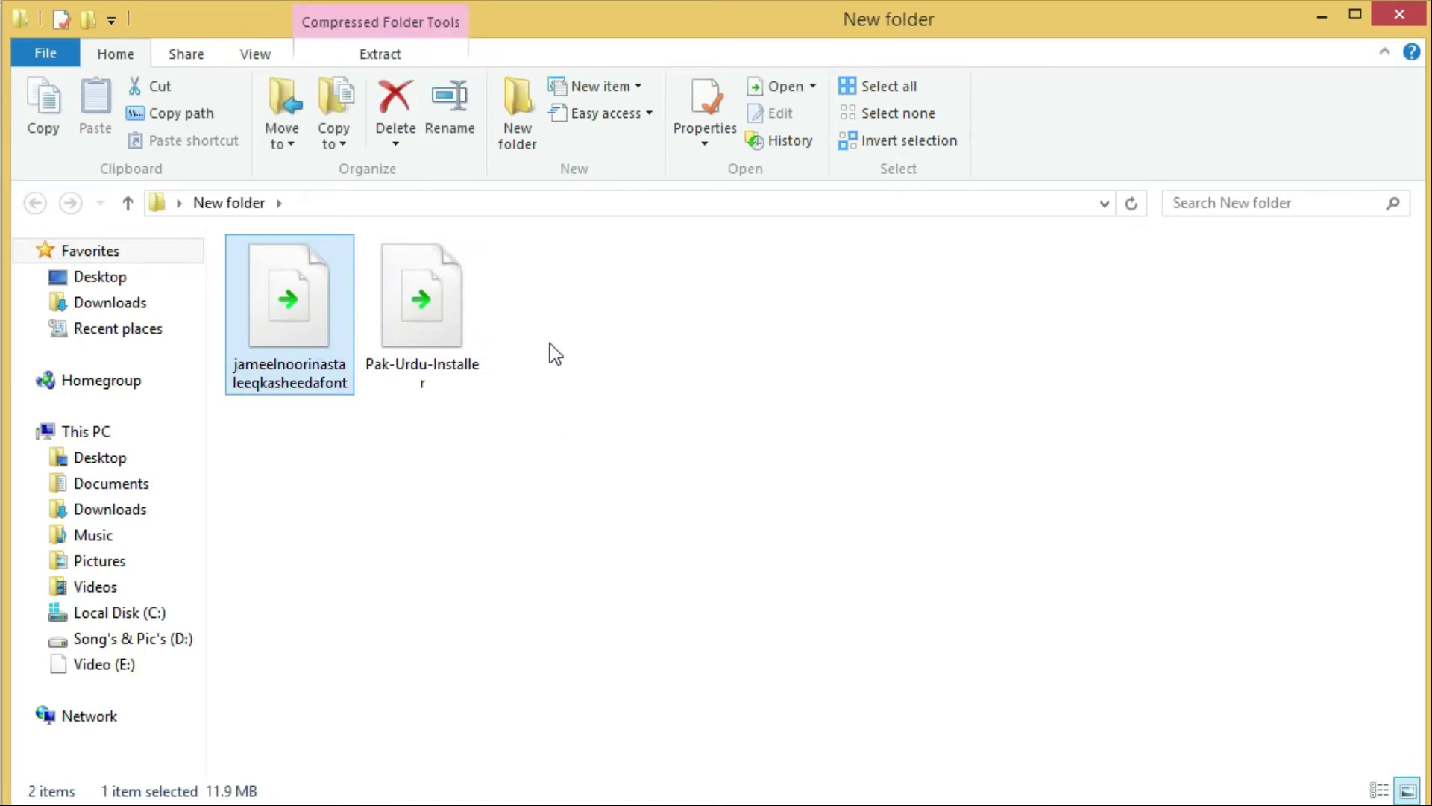
pyautogui.rightClick(306, 322)
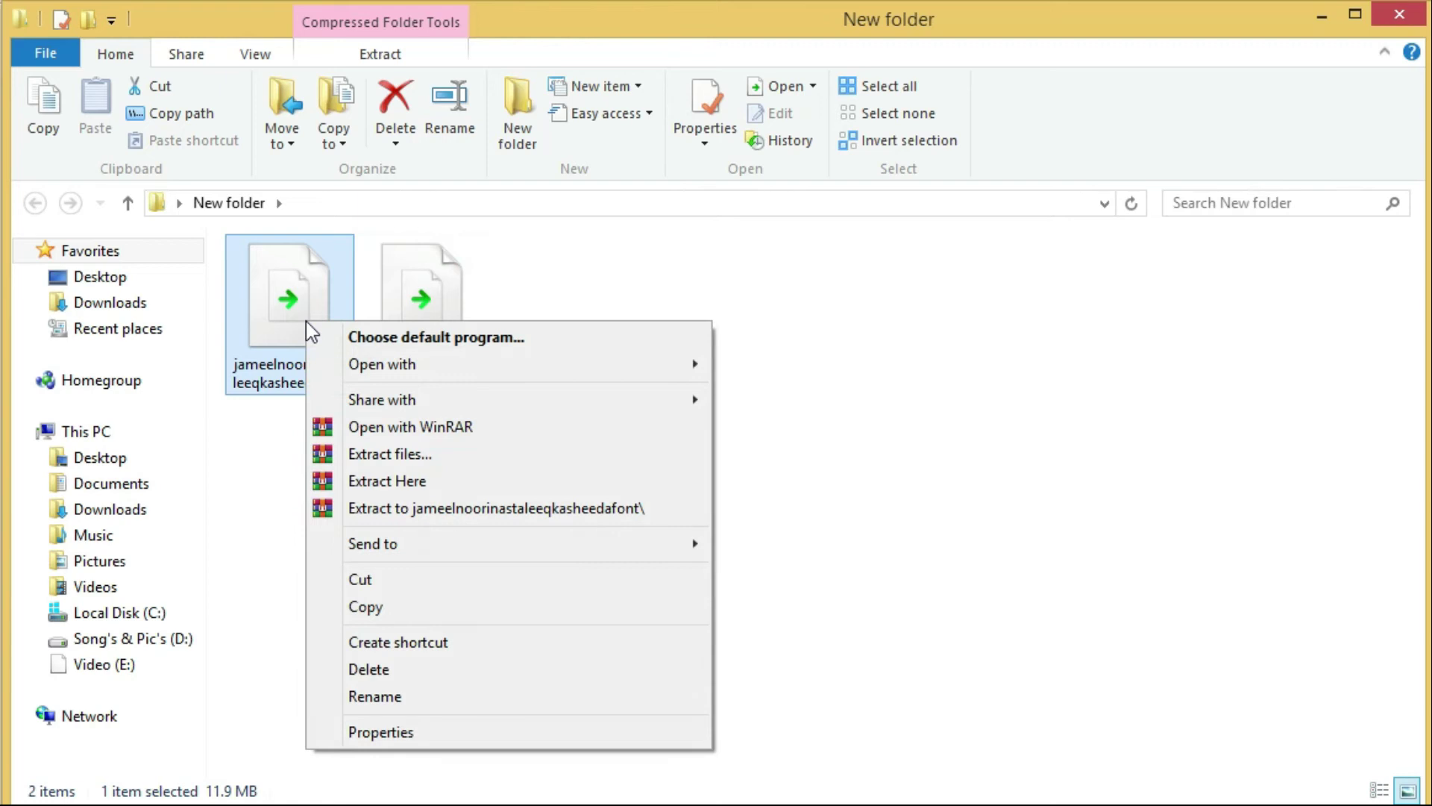
pyautogui.click(406, 459)
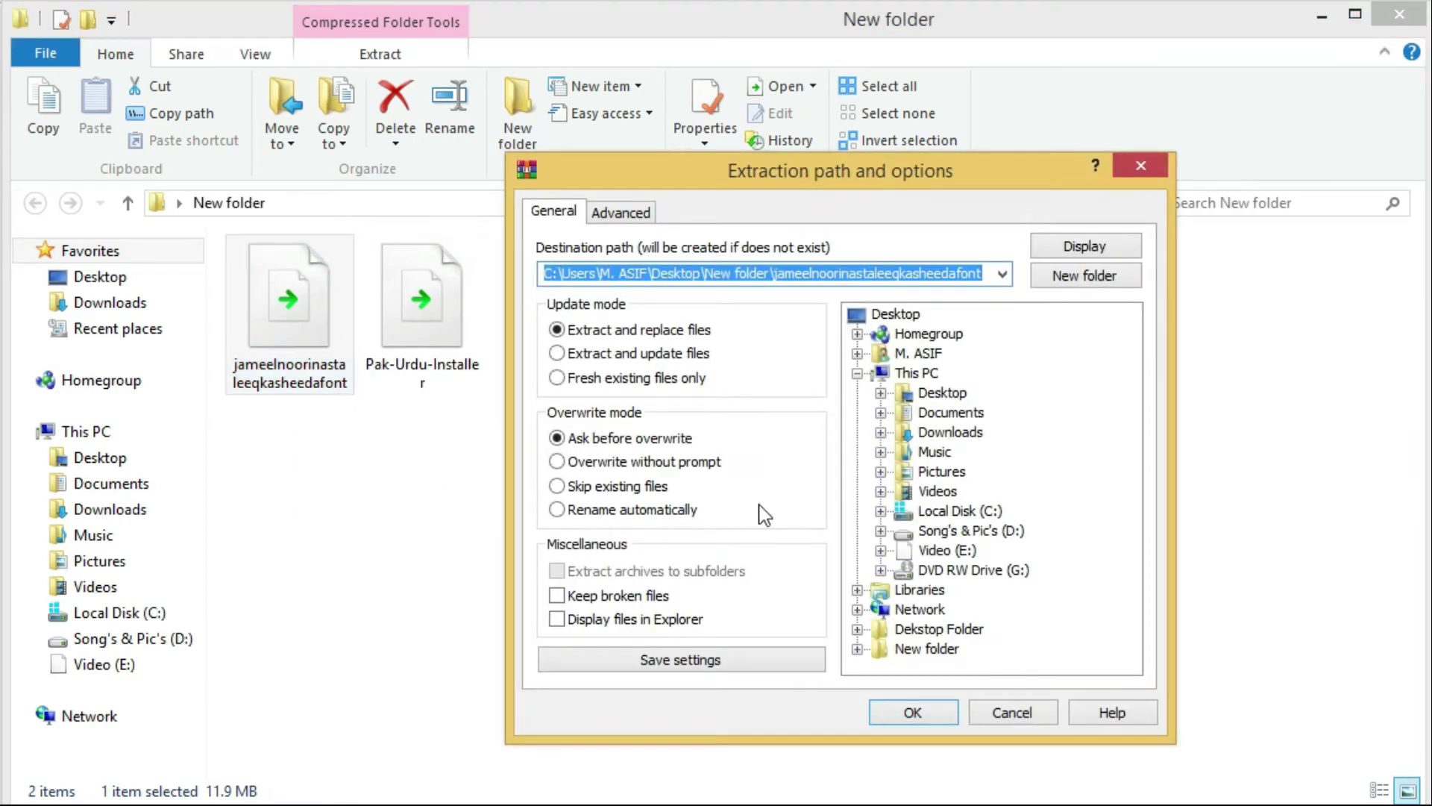
pyautogui.click(910, 714)
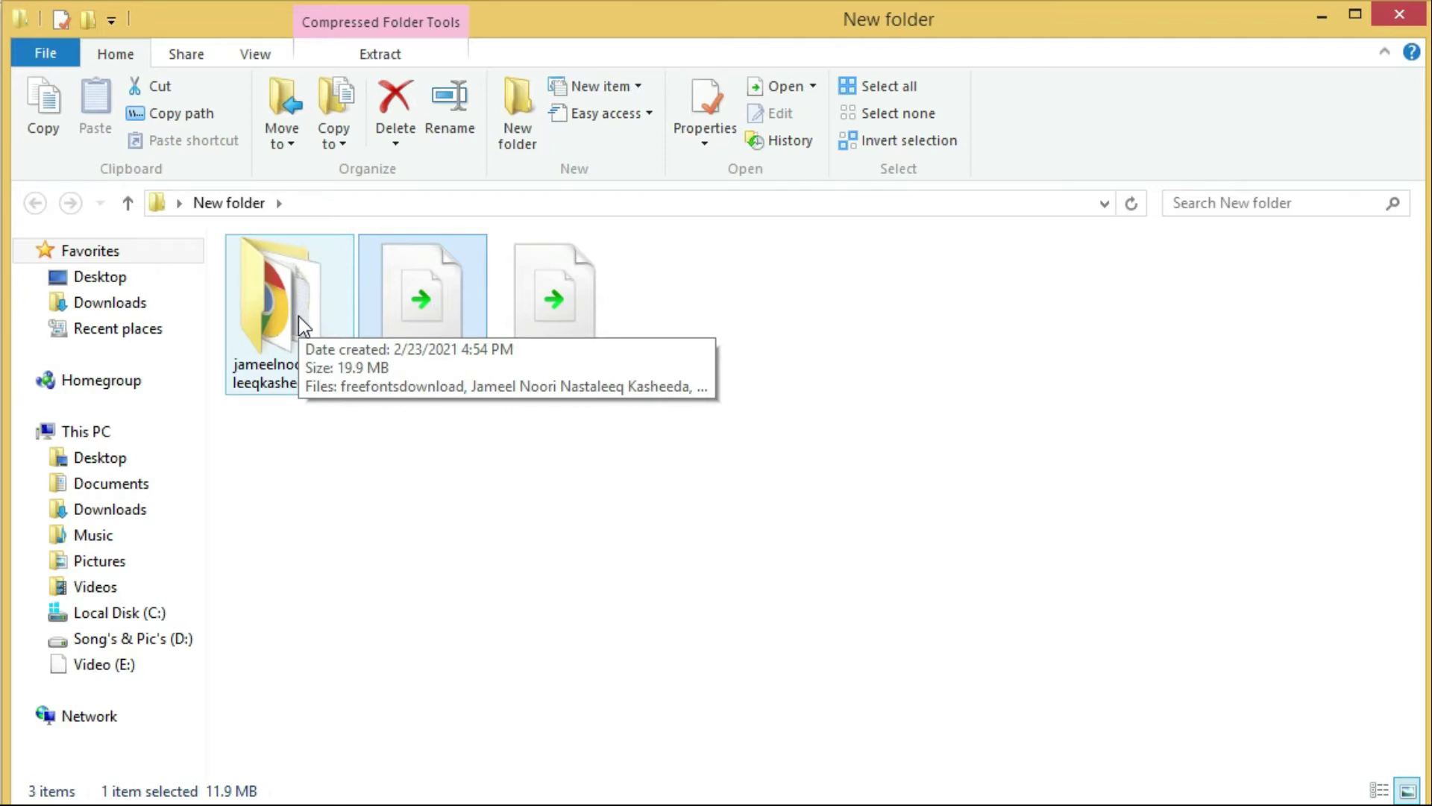
# - Copy the Jameel Noori Nastaleeq Kasheeda and Jameel Noori Nastaleeq font files from the extracted jameelnoorinastaleeqkasheedafont folder
pyautogui.doubleClick(299, 316)
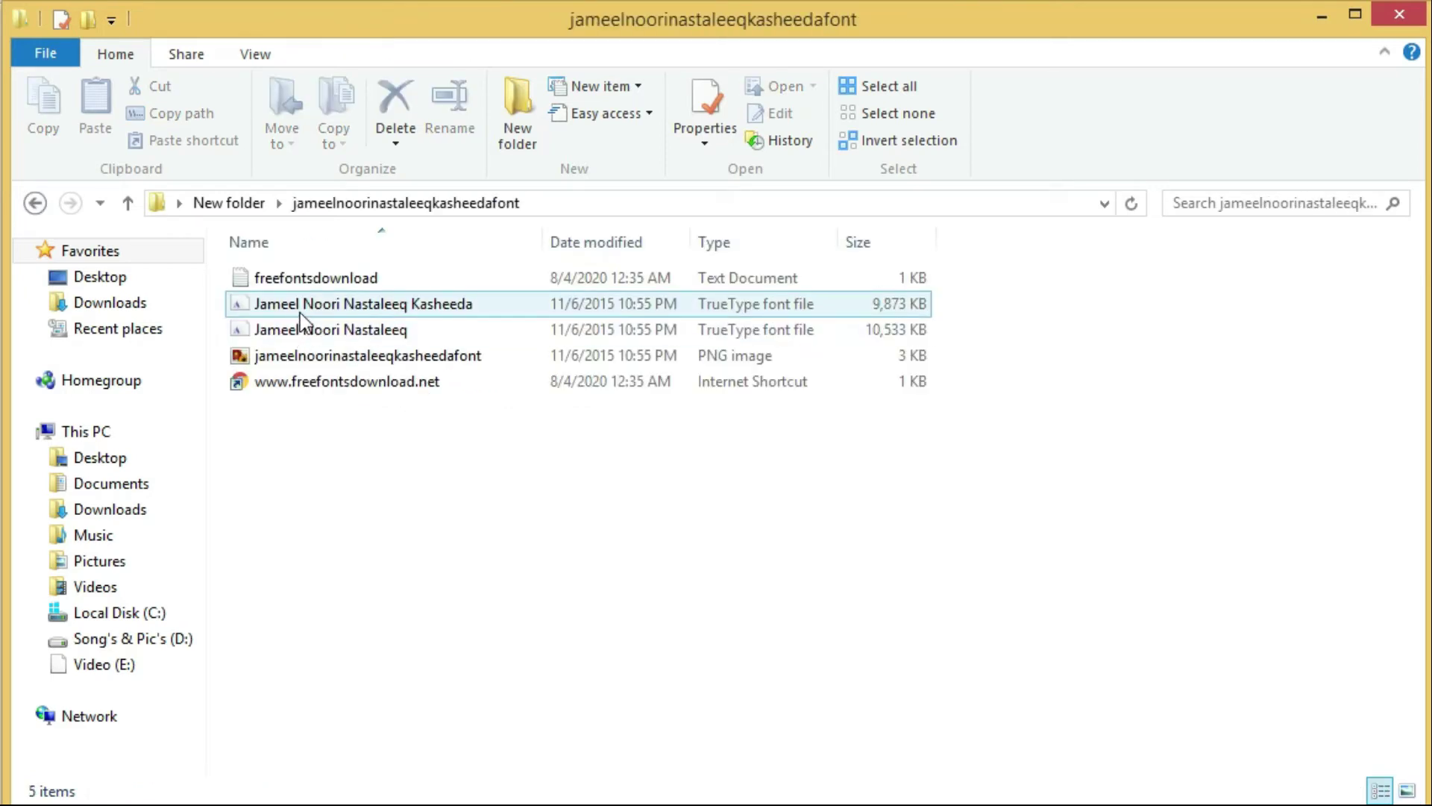
pyautogui.click(301, 312)
pyautogui.keyDown('ctrl'); pyautogui.click(317, 328); pyautogui.keyUp('ctrl')
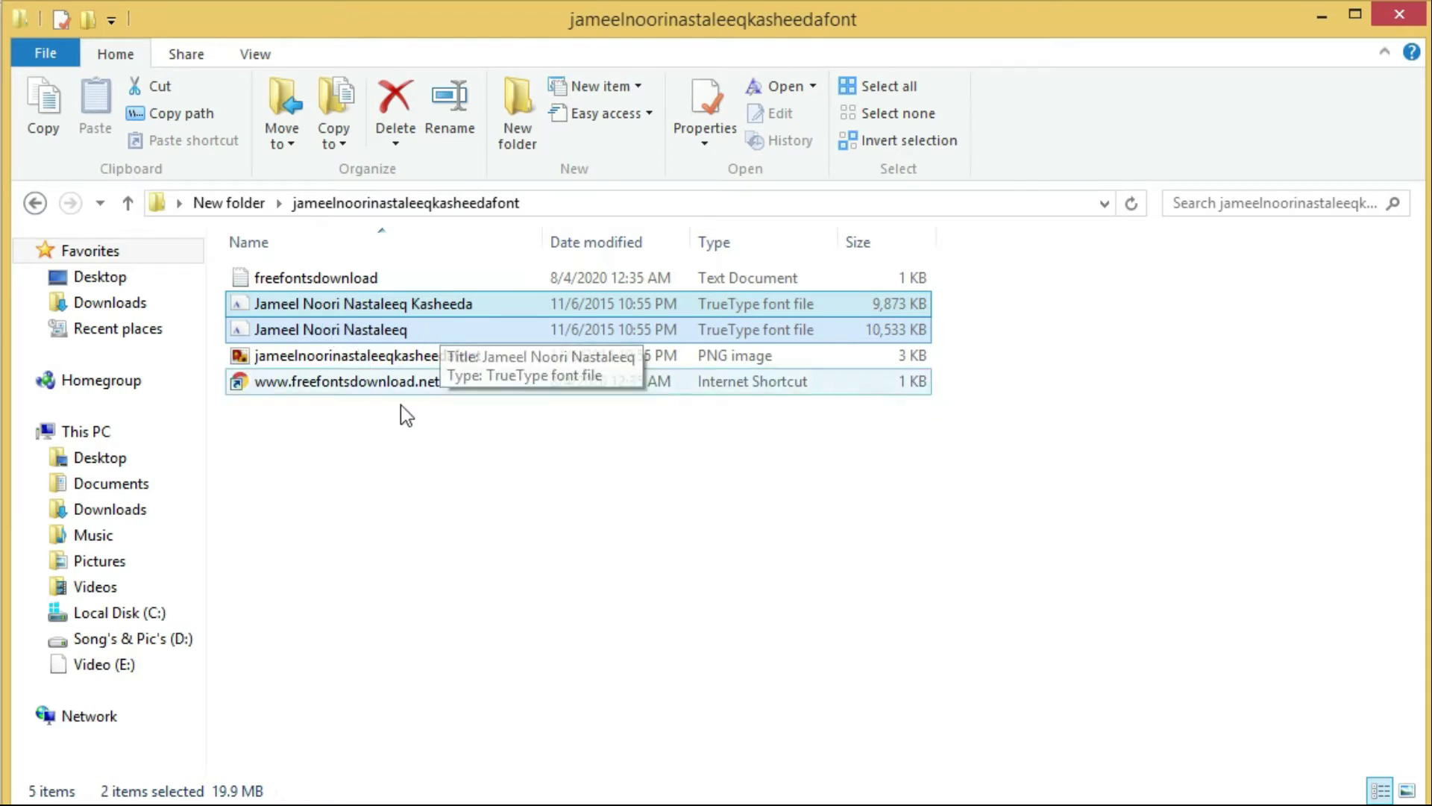
pyautogui.click(415, 457)
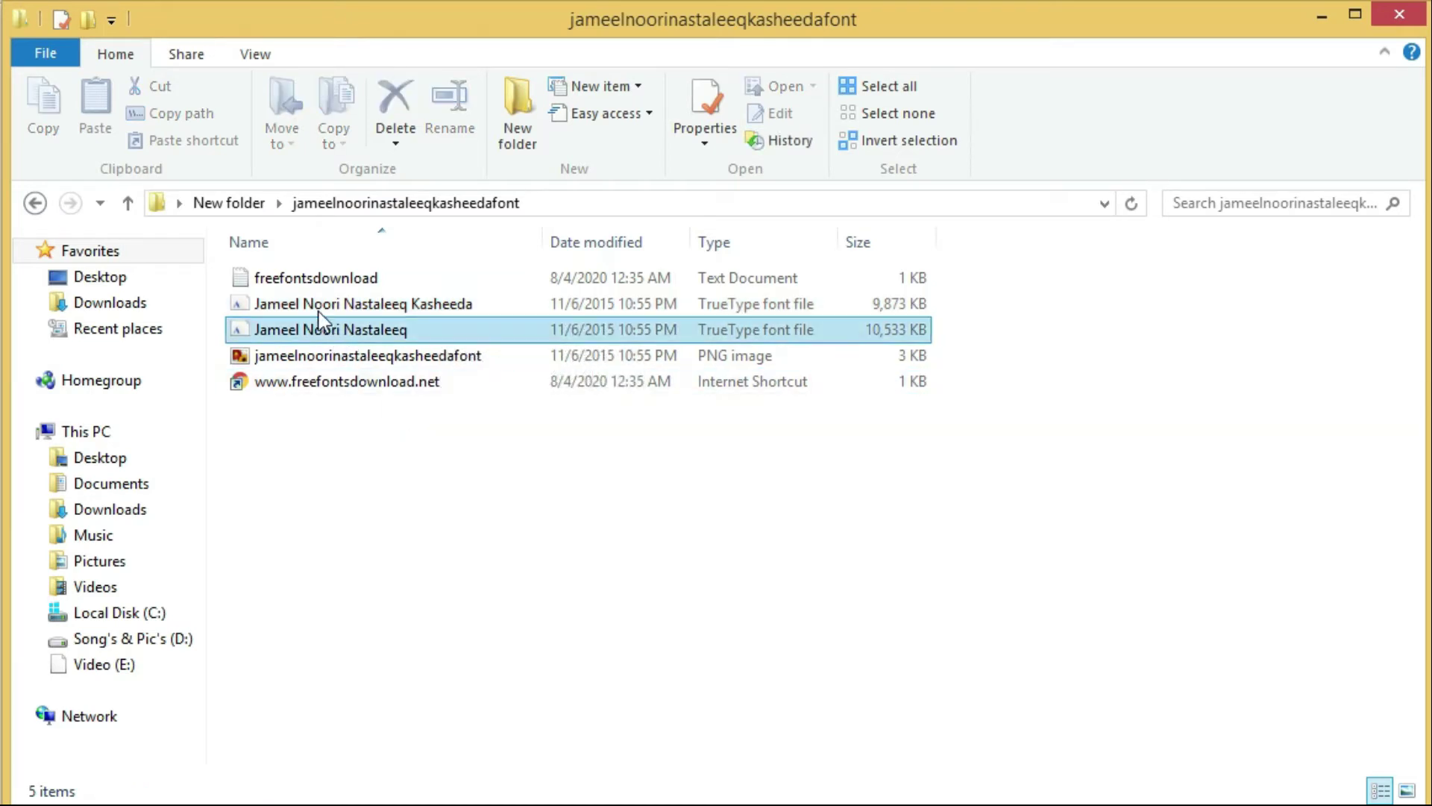
pyautogui.click(320, 308)
pyautogui.keyDown('ctrl'); pyautogui.click(332, 332); pyautogui.keyUp('ctrl')
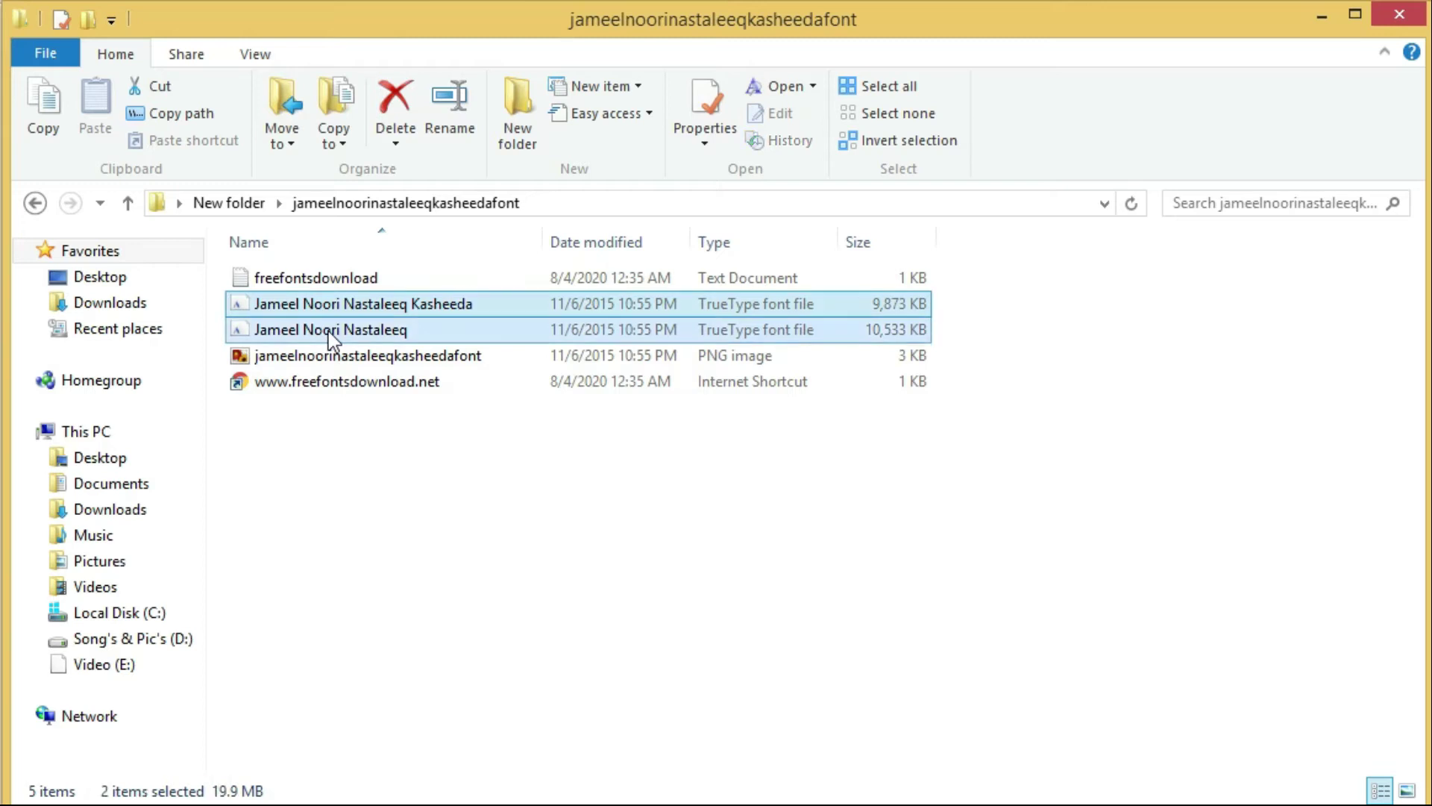
pyautogui.rightClick(332, 340)
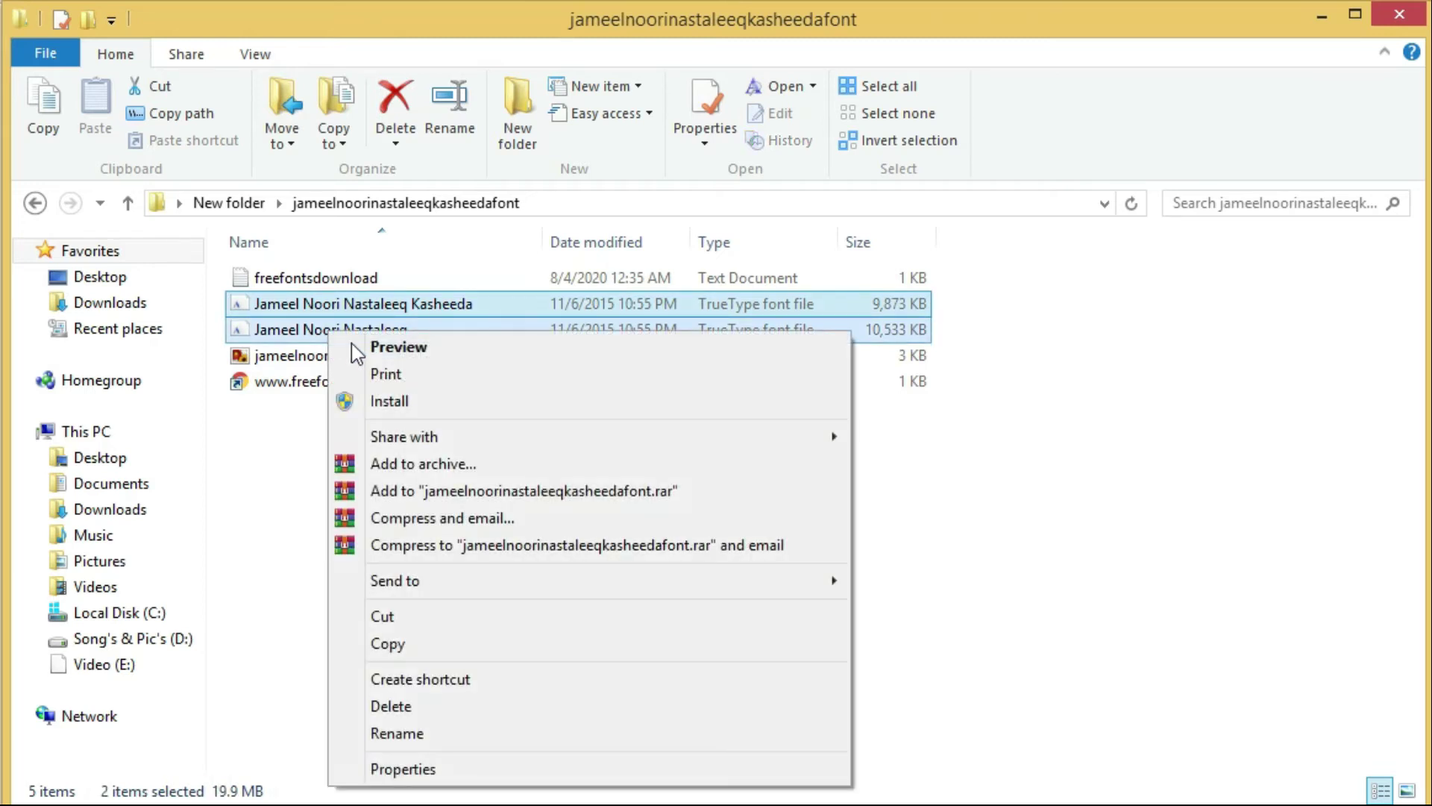
pyautogui.click(392, 642)
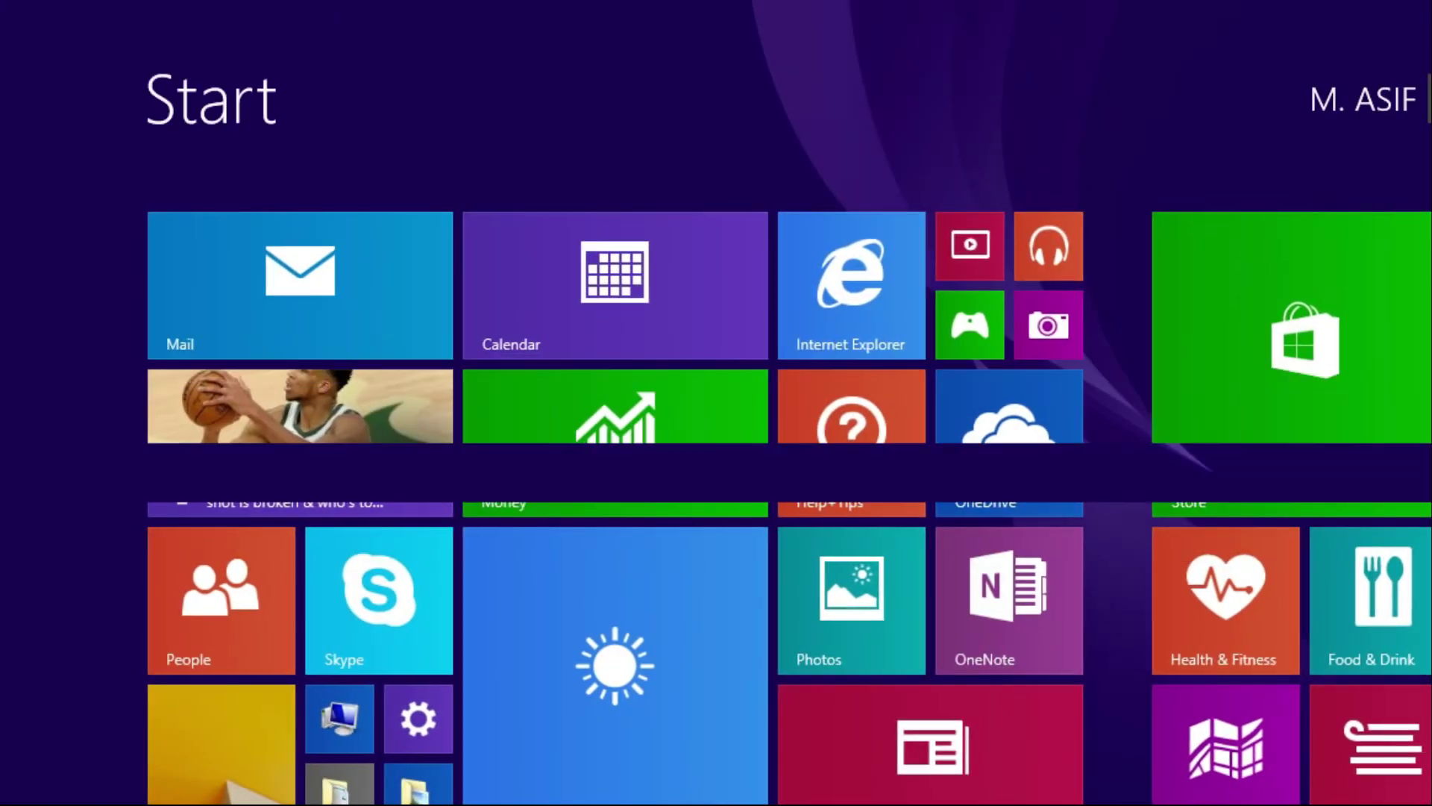
# - Search the Start screen for "con" and open Control Panel
pyautogui.write('چہن')
pyautogui.press('BackSpace')
pyautogui.press('BackSpace')
pyautogui.press('BackSpace')
pyautogui.write('con')
pyautogui.press('Down')
pyautogui.press('Return')
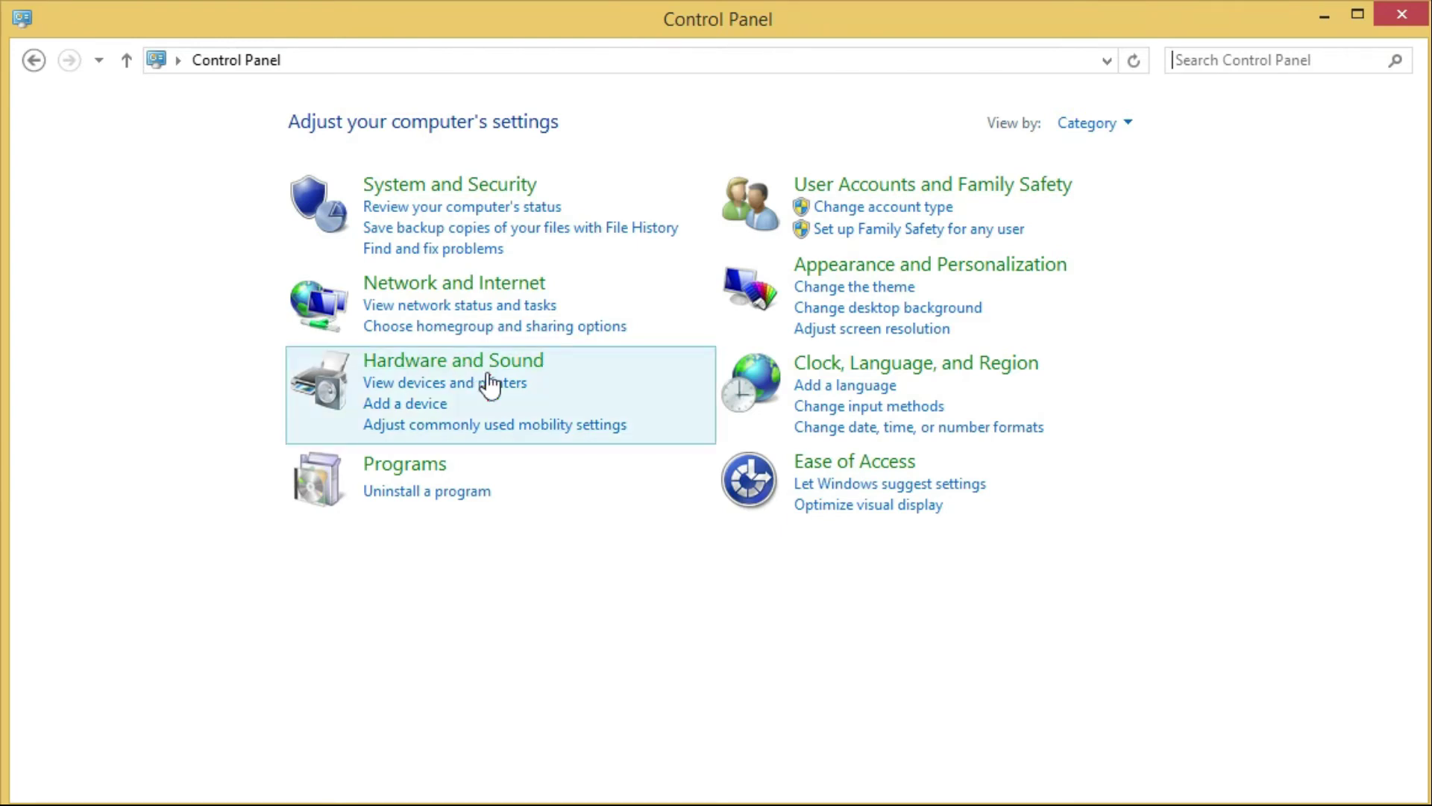
# - Display the Control Panel items as small icons and open Fonts
pyautogui.click(1112, 127)
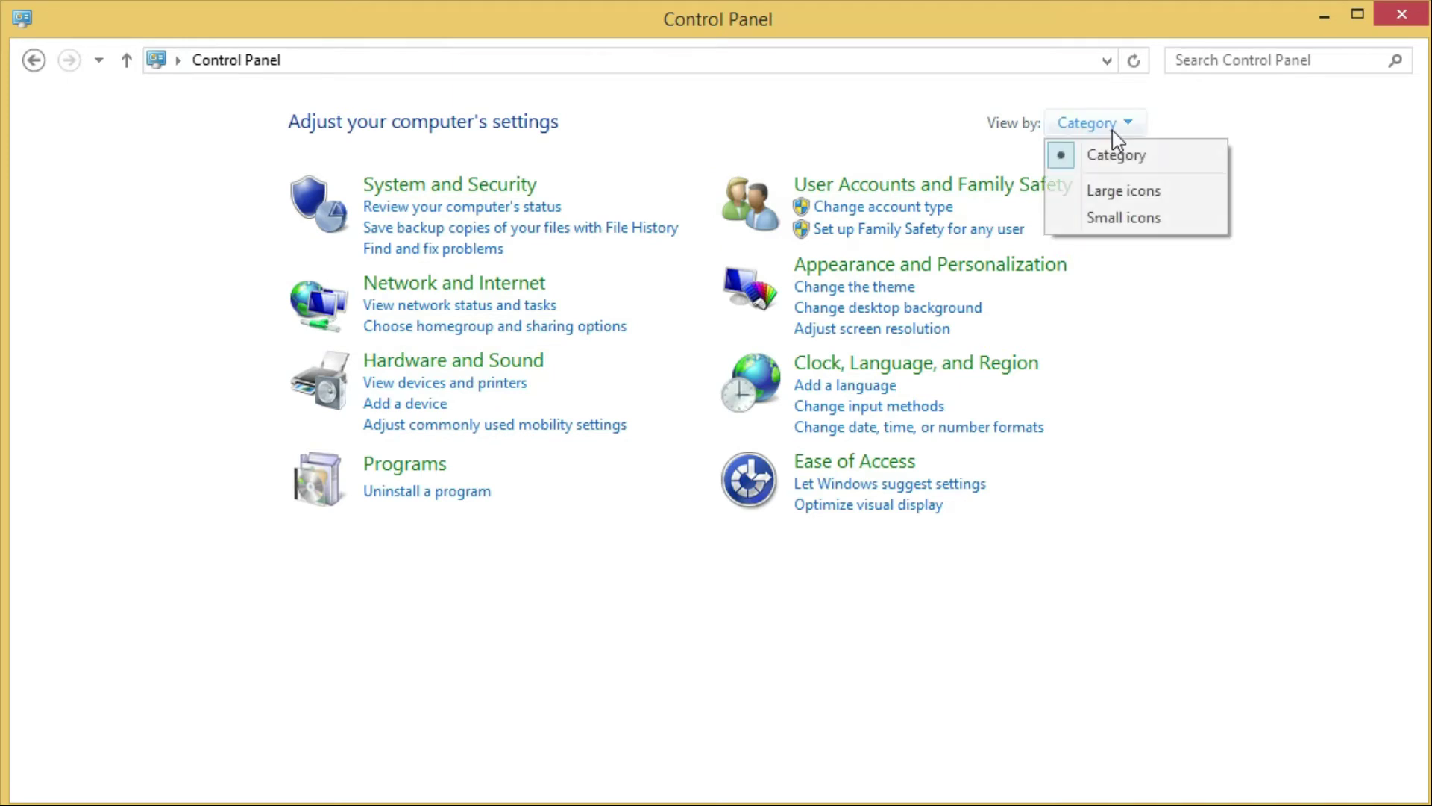
pyautogui.click(1111, 218)
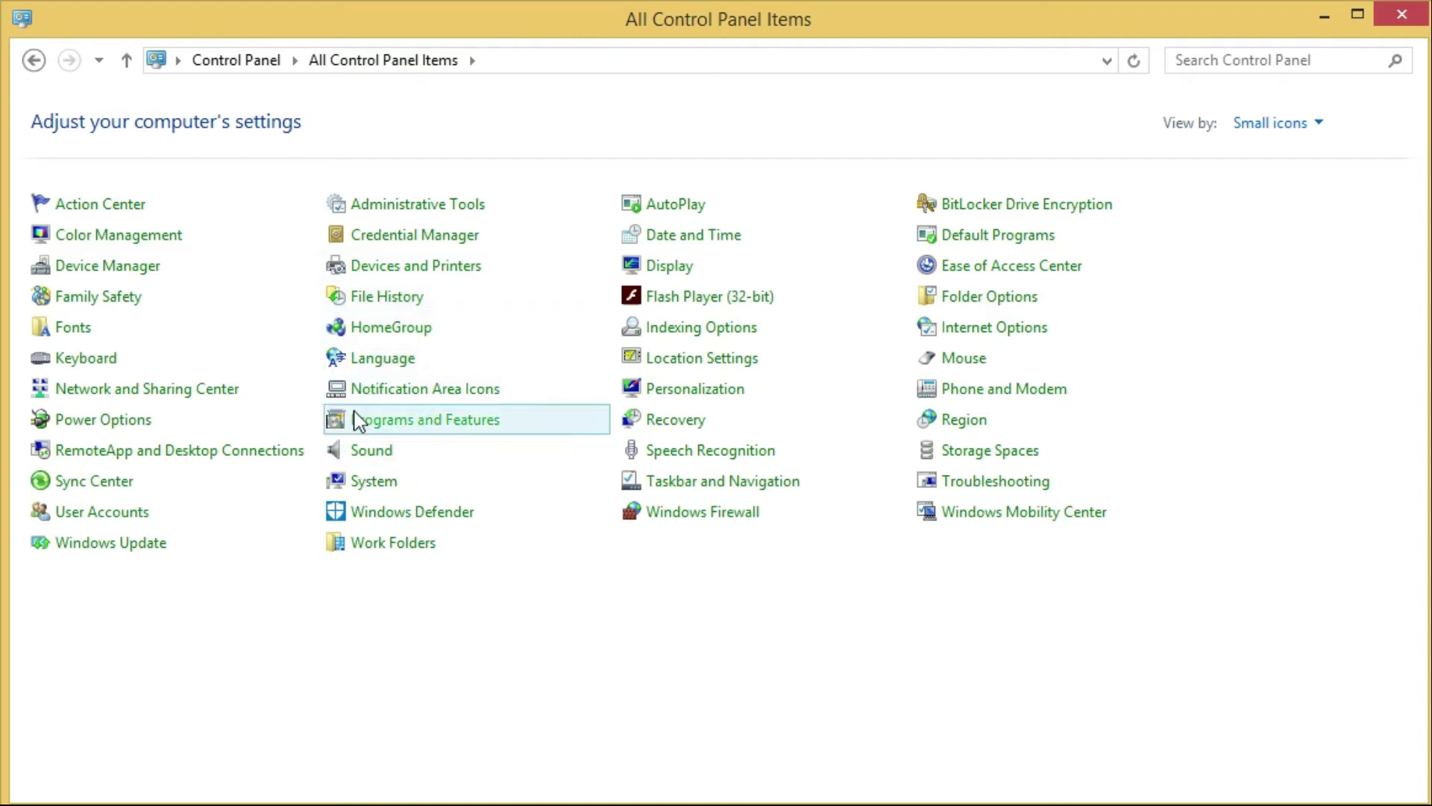
pyautogui.click(97, 329)
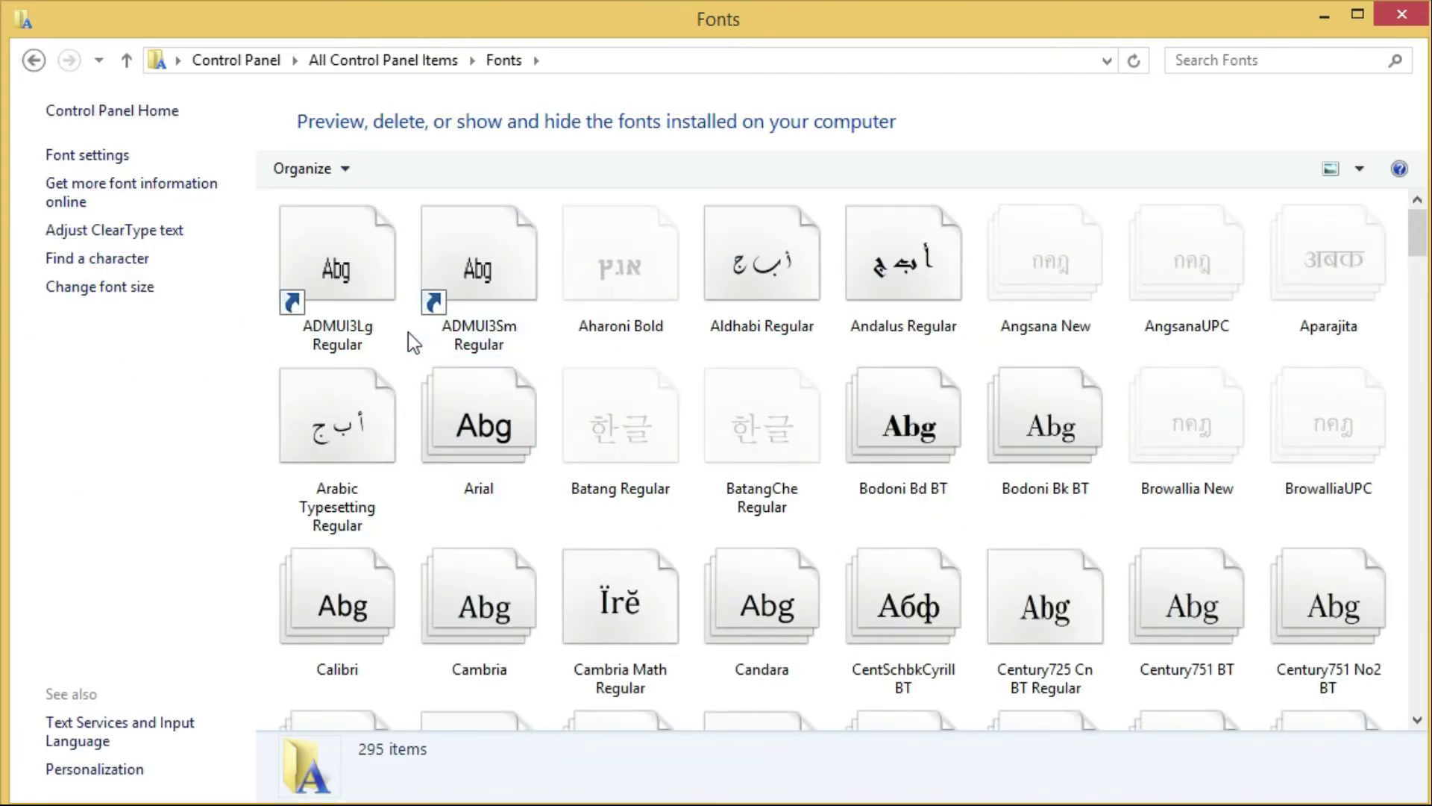
# - Try to install the two copied Jameel Noori fonts by pasting them into Fonts, dismissing the replacement prompts
pyautogui.click(401, 346)
pyautogui.click(412, 355)
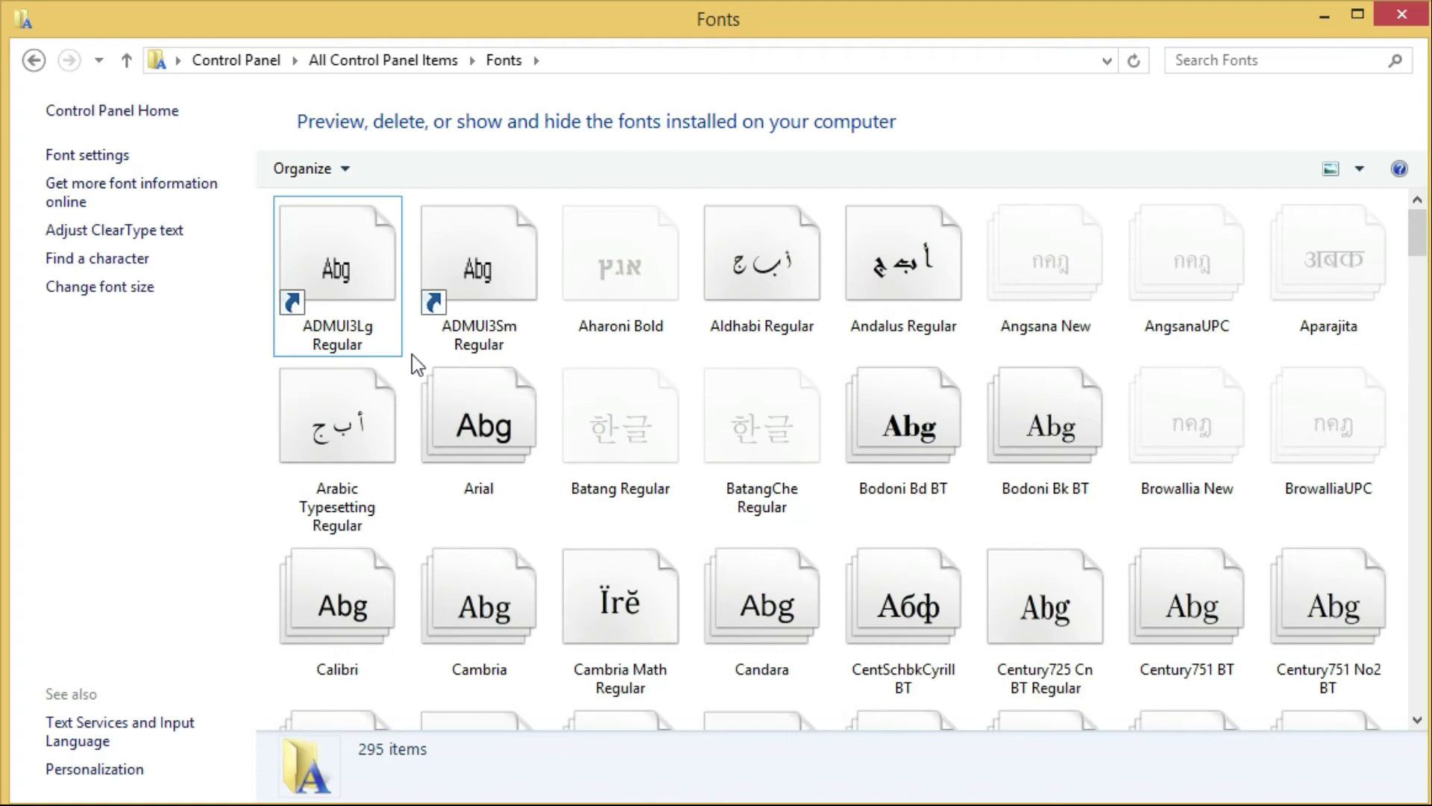
pyautogui.hotkey('ctrl', 'v')
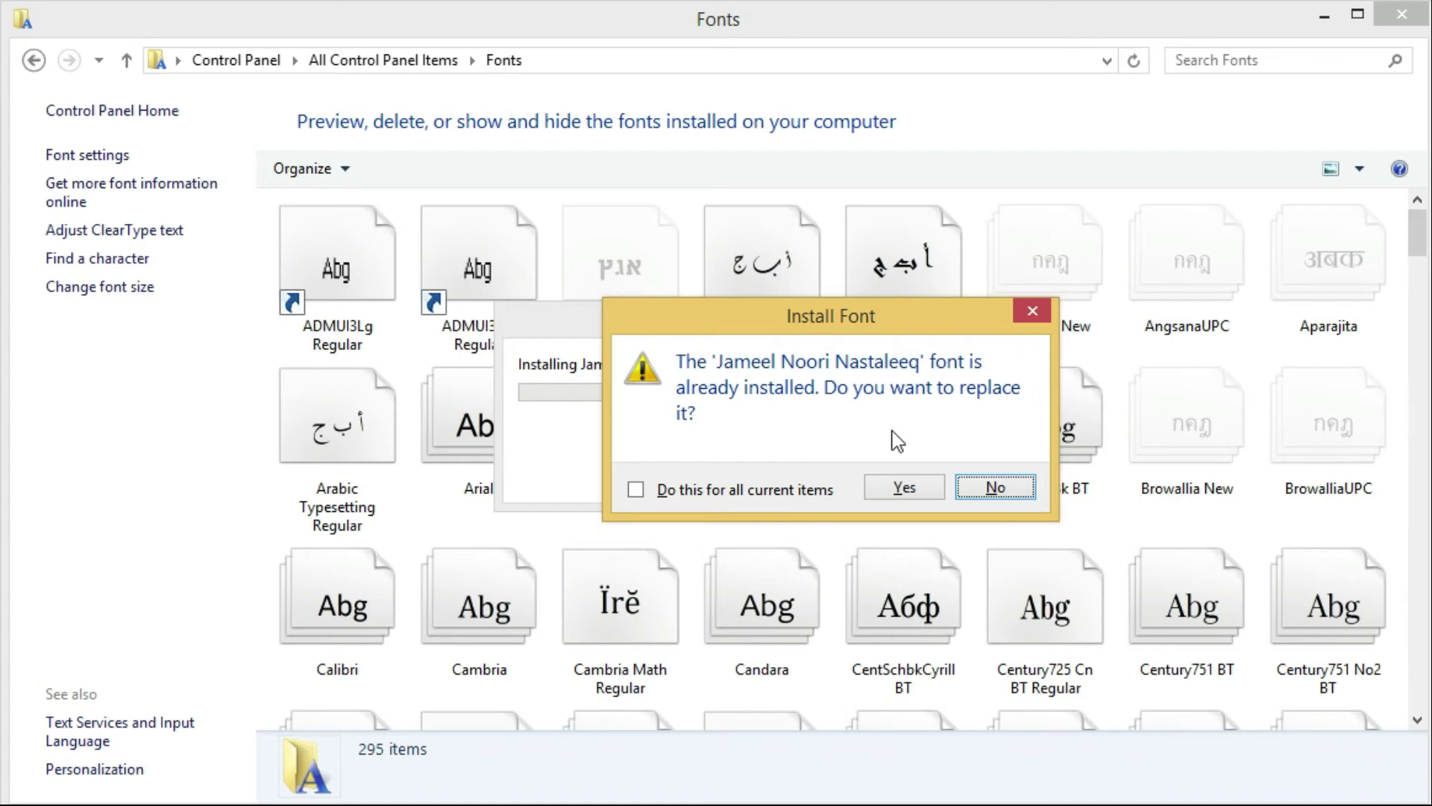
pyautogui.click(1029, 322)
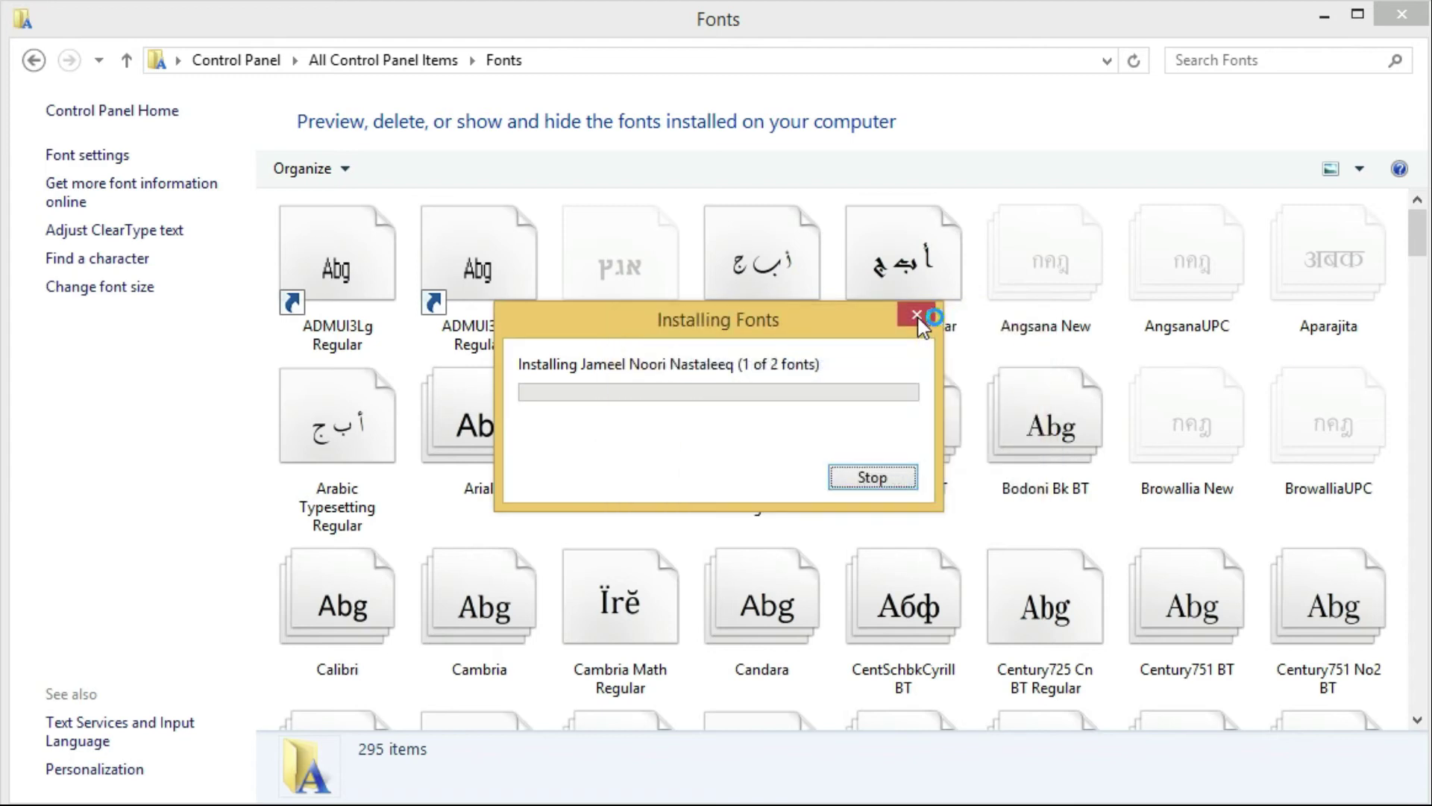
pyautogui.click(1030, 309)
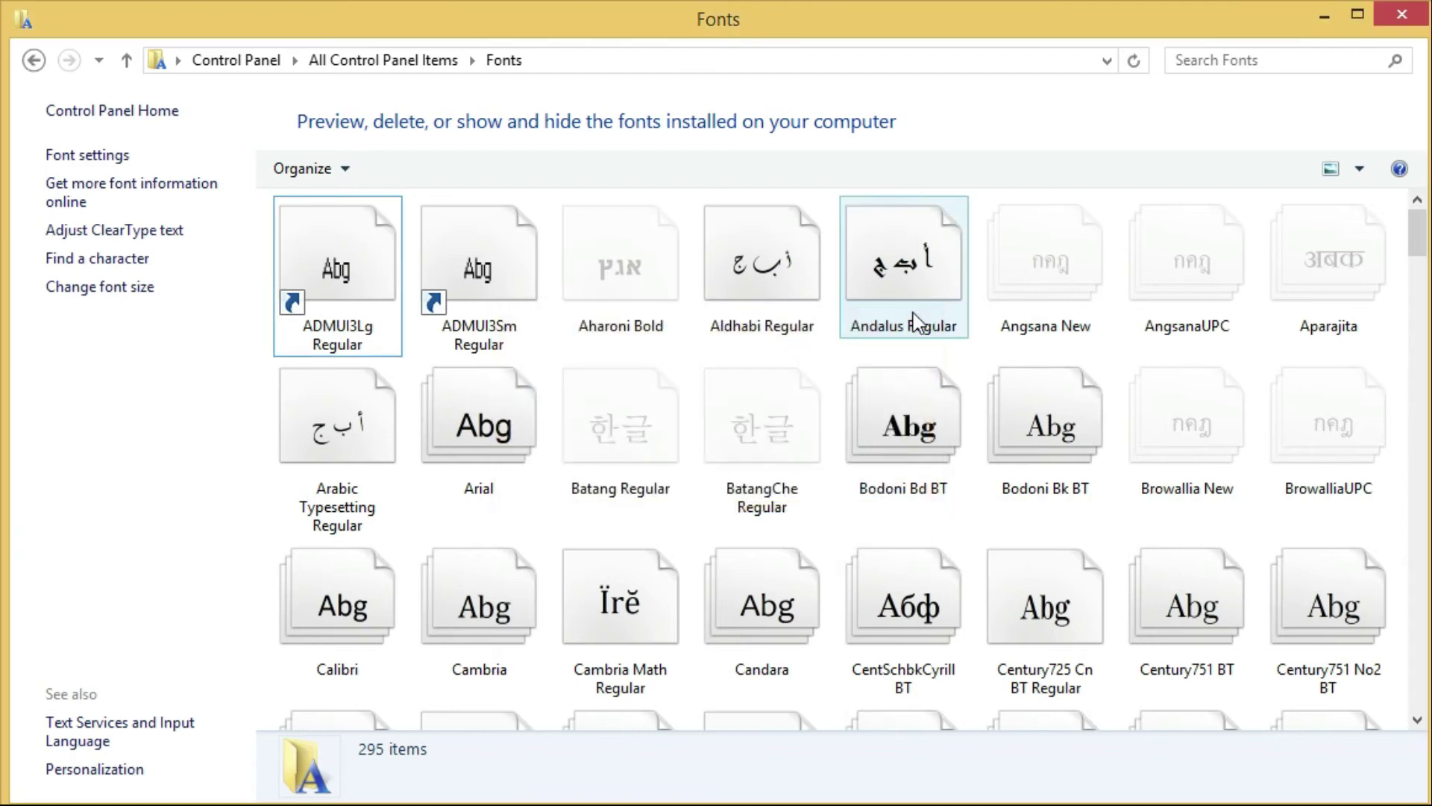
# - Refresh the installed fonts list and close the Fonts window
pyautogui.rightClick(683, 344)
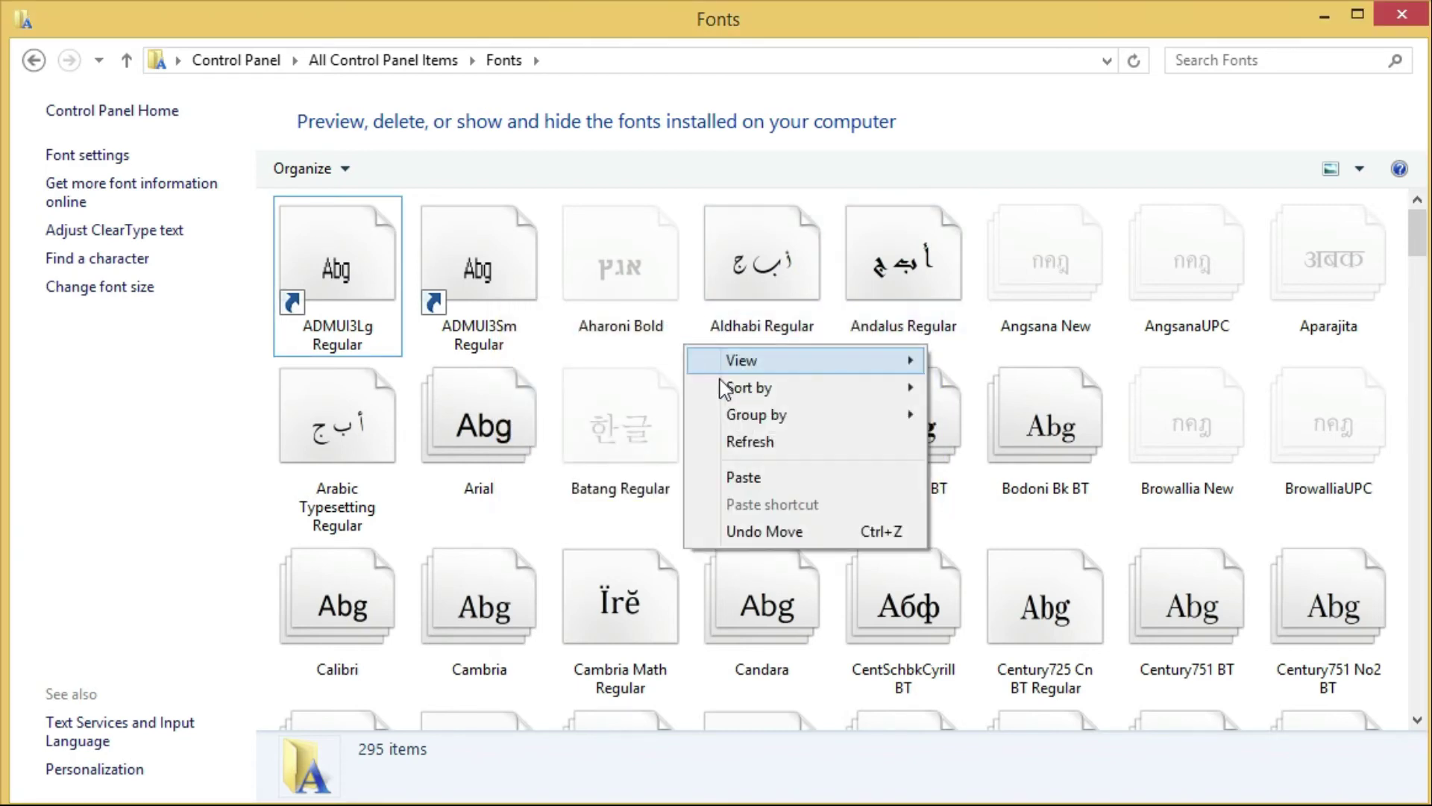
pyautogui.click(746, 442)
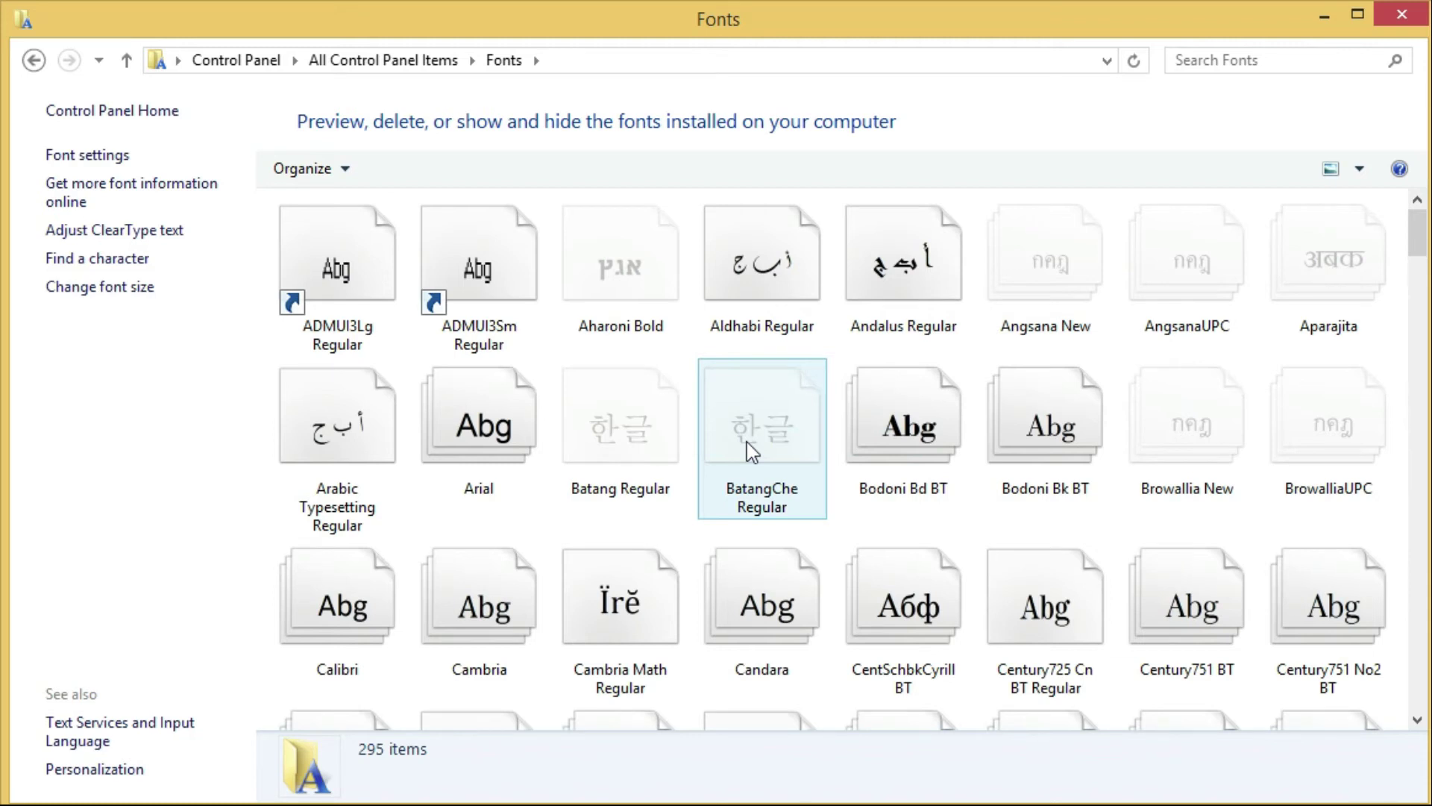
pyautogui.click(1391, 20)
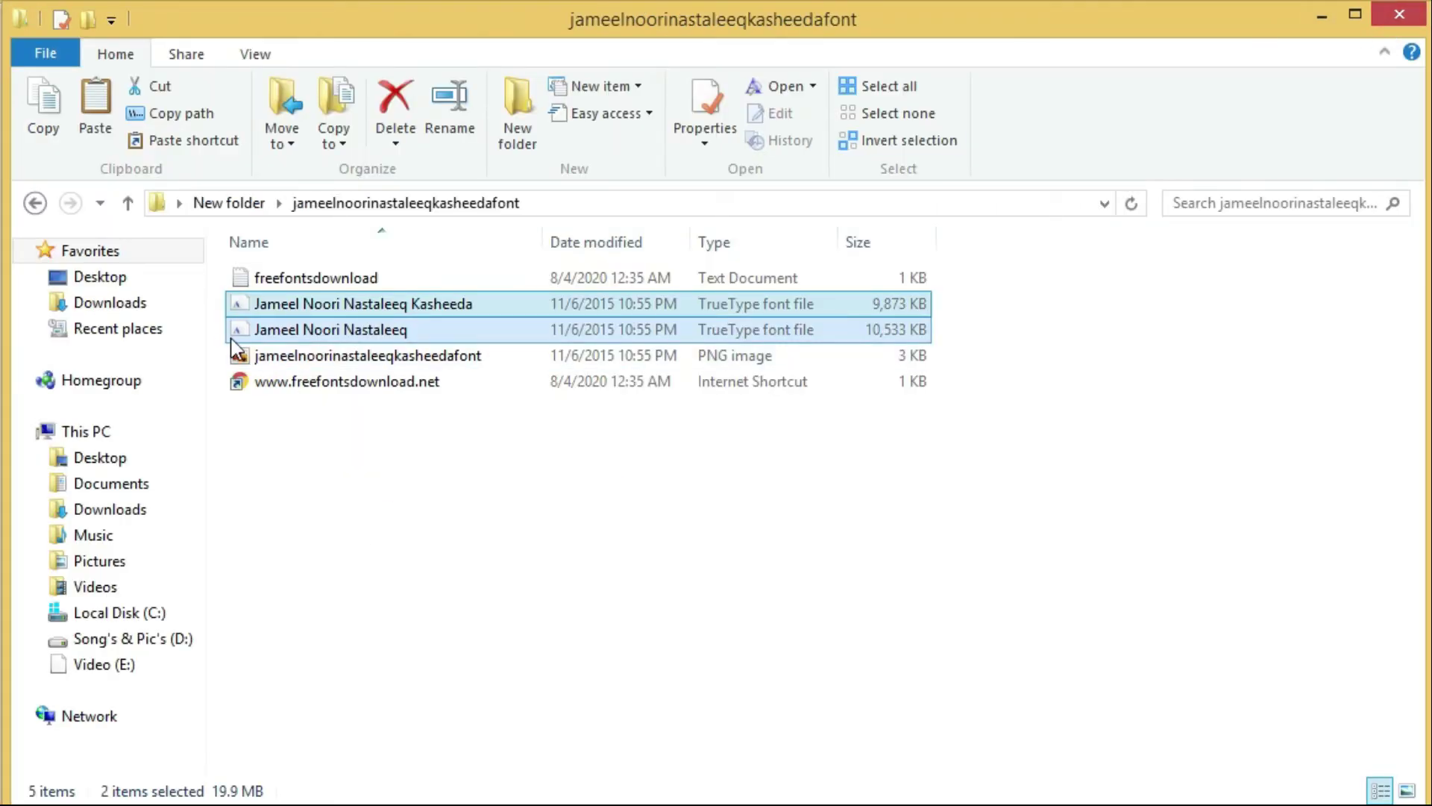
# - Refresh the extracted Jameel Noori font folder, return to New folder and refresh its contents
pyautogui.rightClick(368, 454)
pyautogui.click(435, 550)
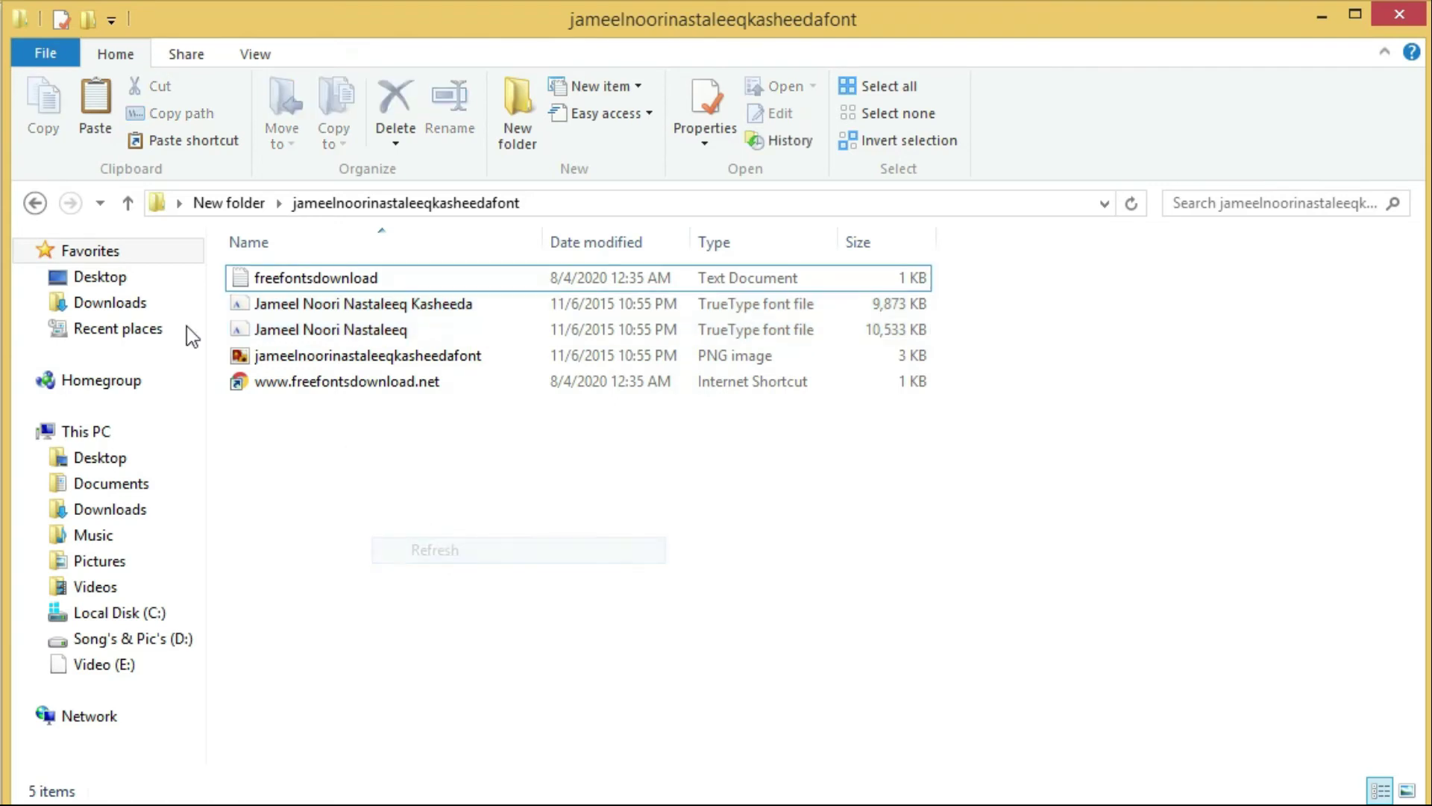
pyautogui.click(35, 203)
pyautogui.rightClick(396, 464)
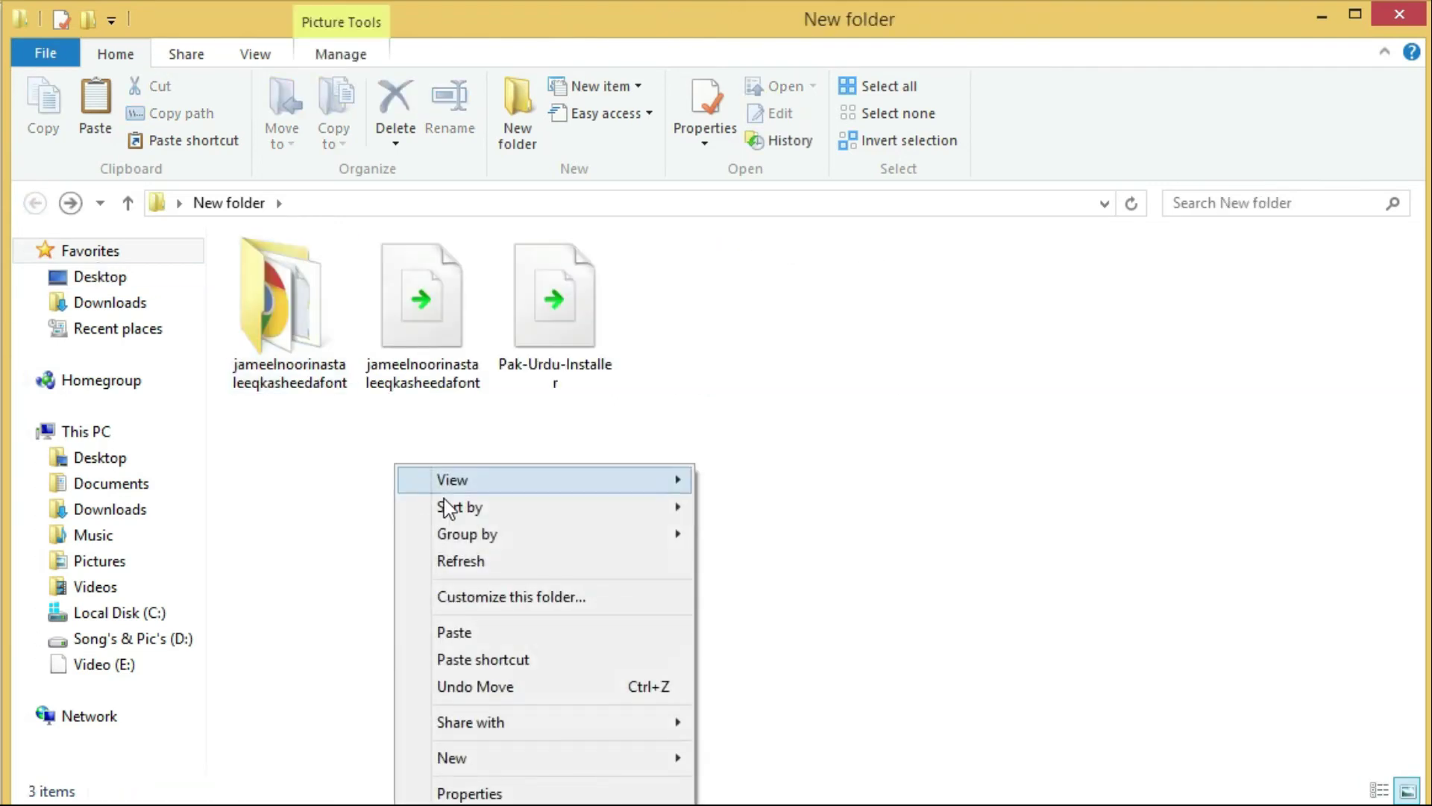
pyautogui.click(475, 558)
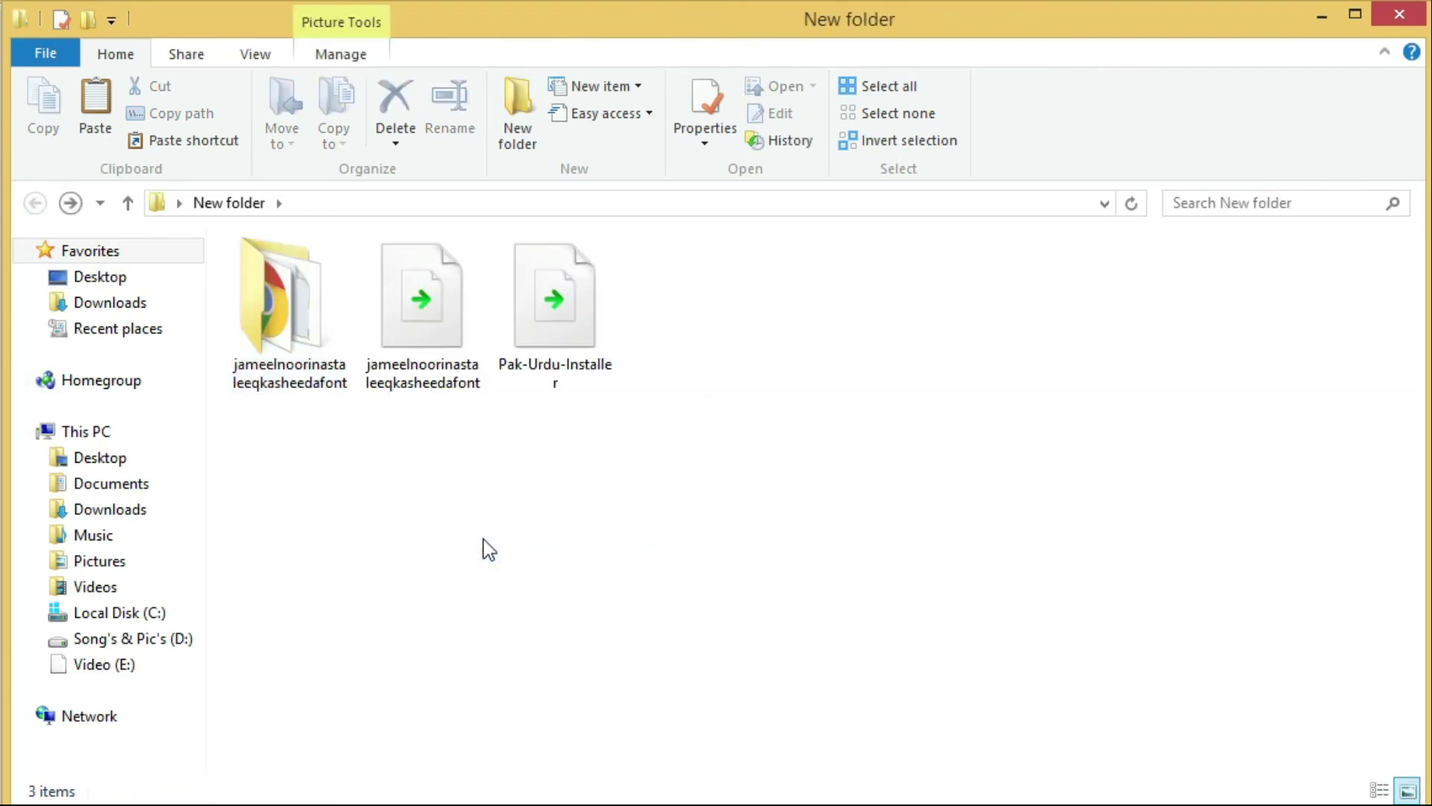
# - Extract the Pak-Urdu-Installer archive into its own Pak-Urdu-Installer subfolder, keeping the default extraction options
pyautogui.click(591, 334)
pyautogui.rightClick(567, 329)
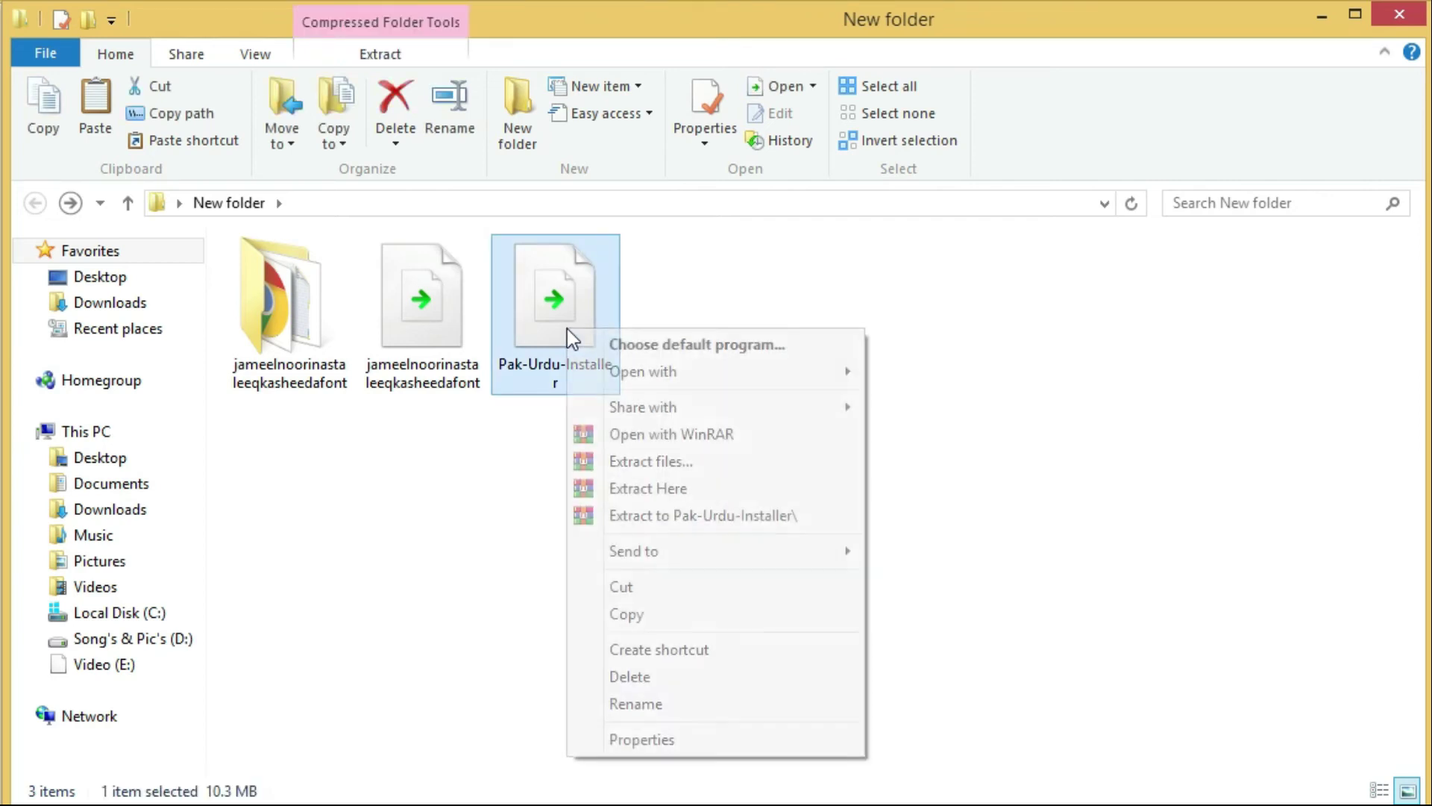
pyautogui.click(652, 463)
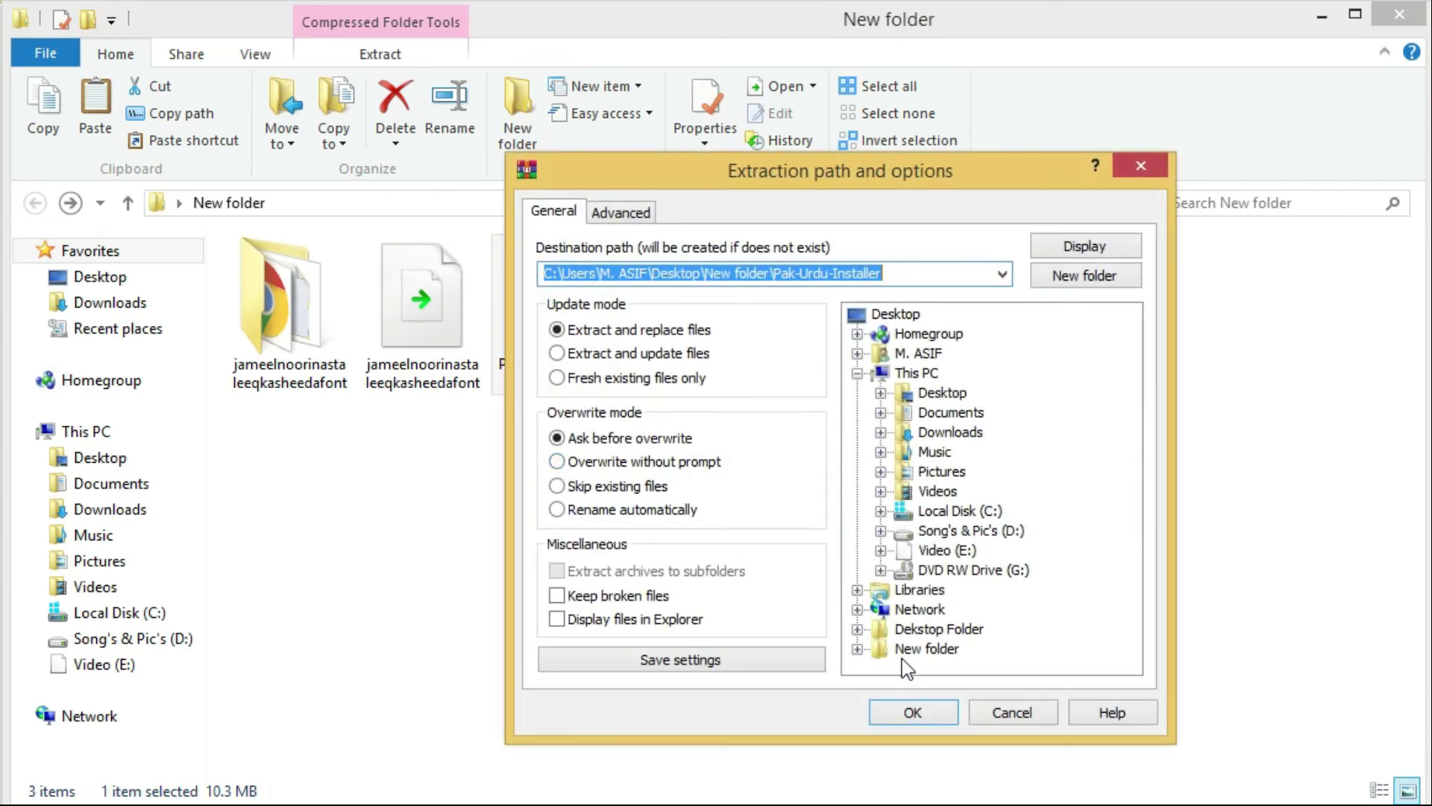
pyautogui.click(924, 709)
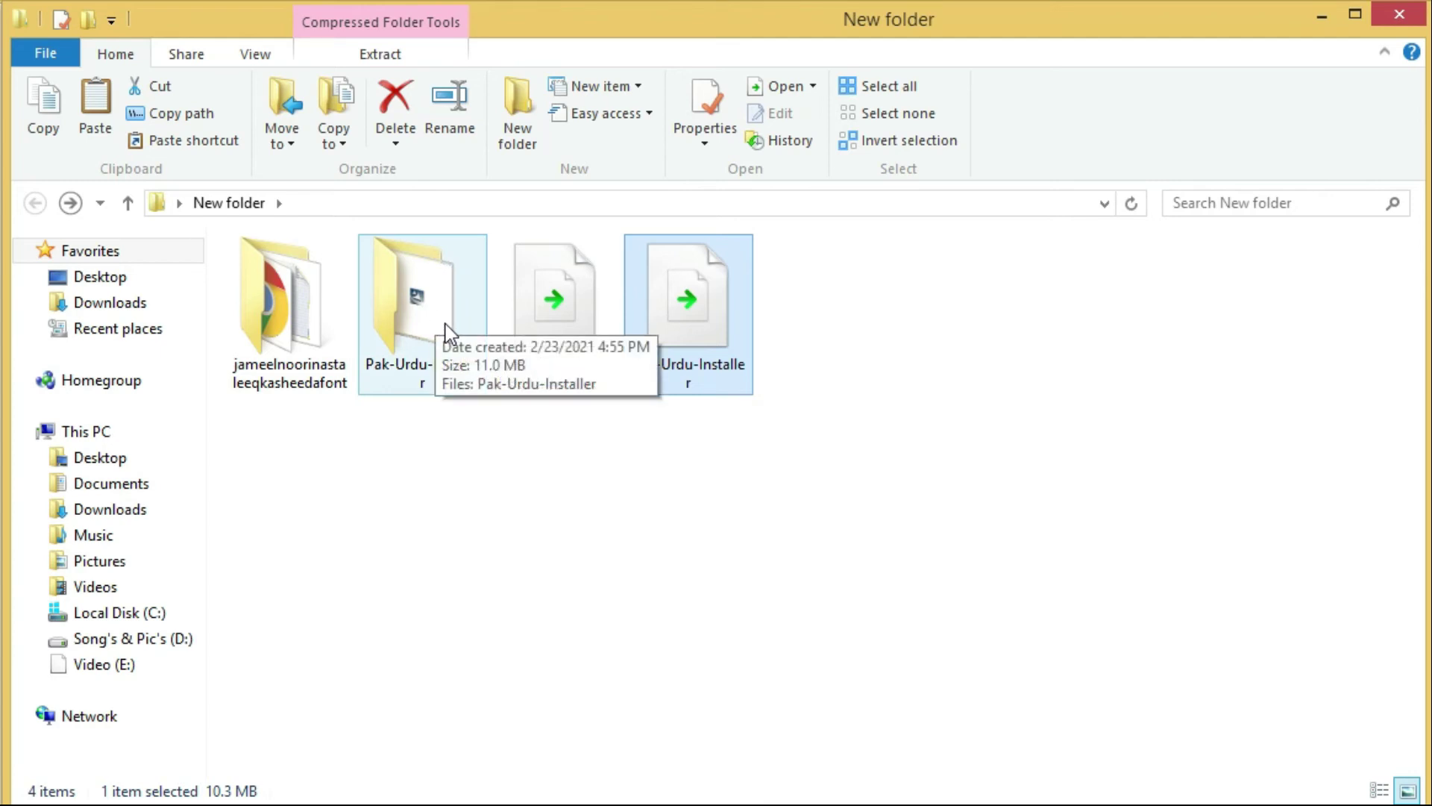
# - Open the extracted Pak-Urdu-Installer folder and launch the Pak-Urdu-Installer application
pyautogui.click(404, 314)
pyautogui.doubleClick(399, 306)
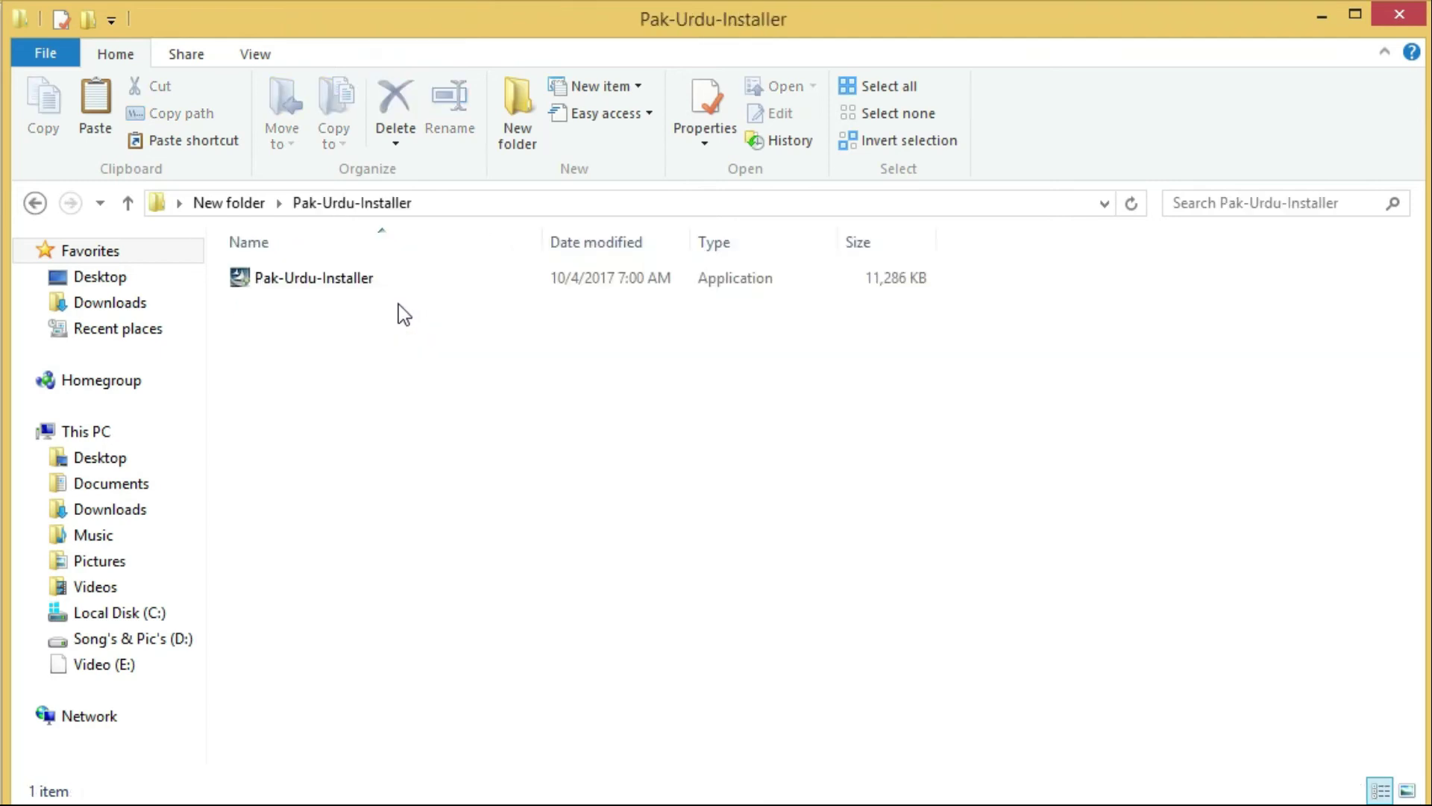
pyautogui.doubleClick(302, 282)
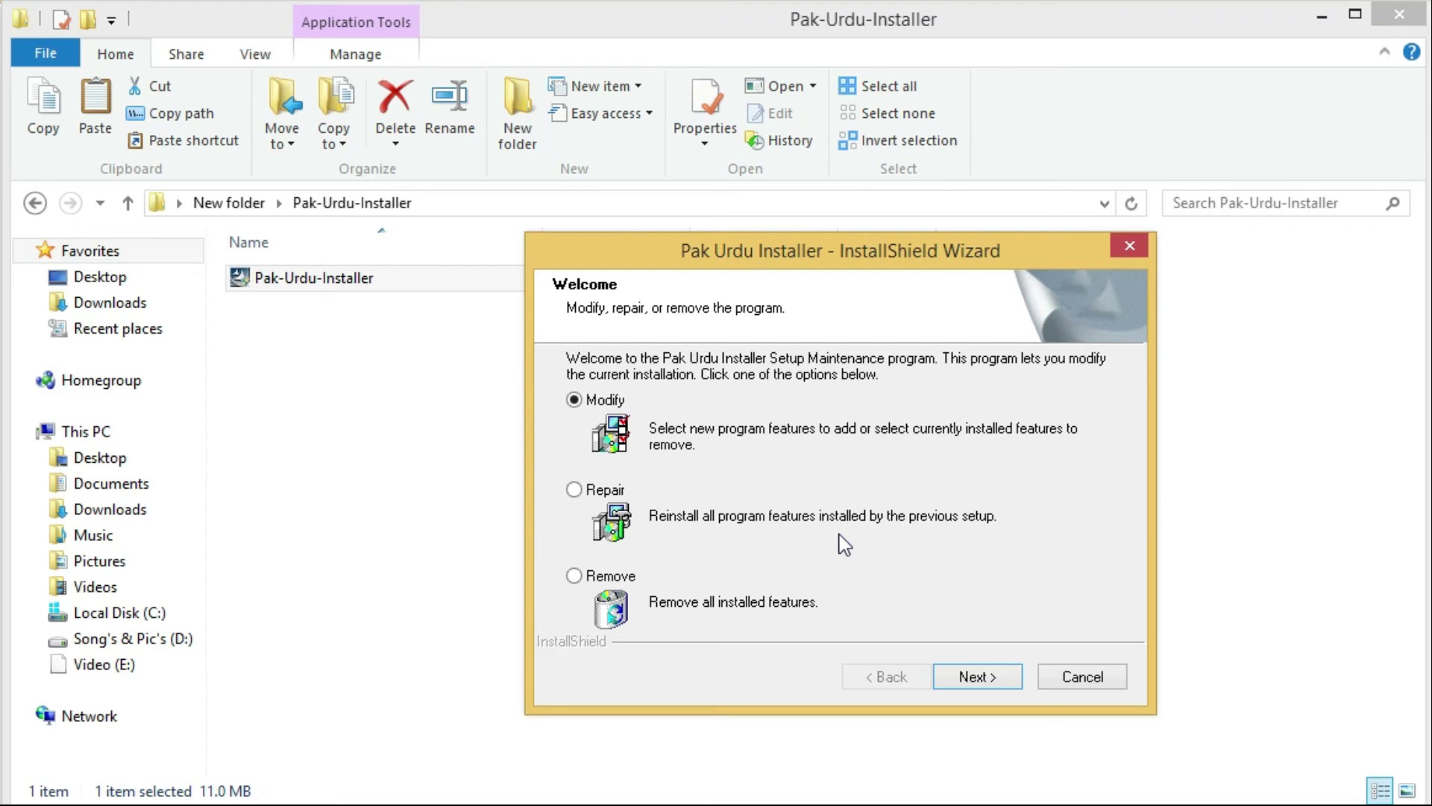
# - Cancel the Pak Urdu Installer setup and exit its wizard
pyautogui.click(1132, 246)
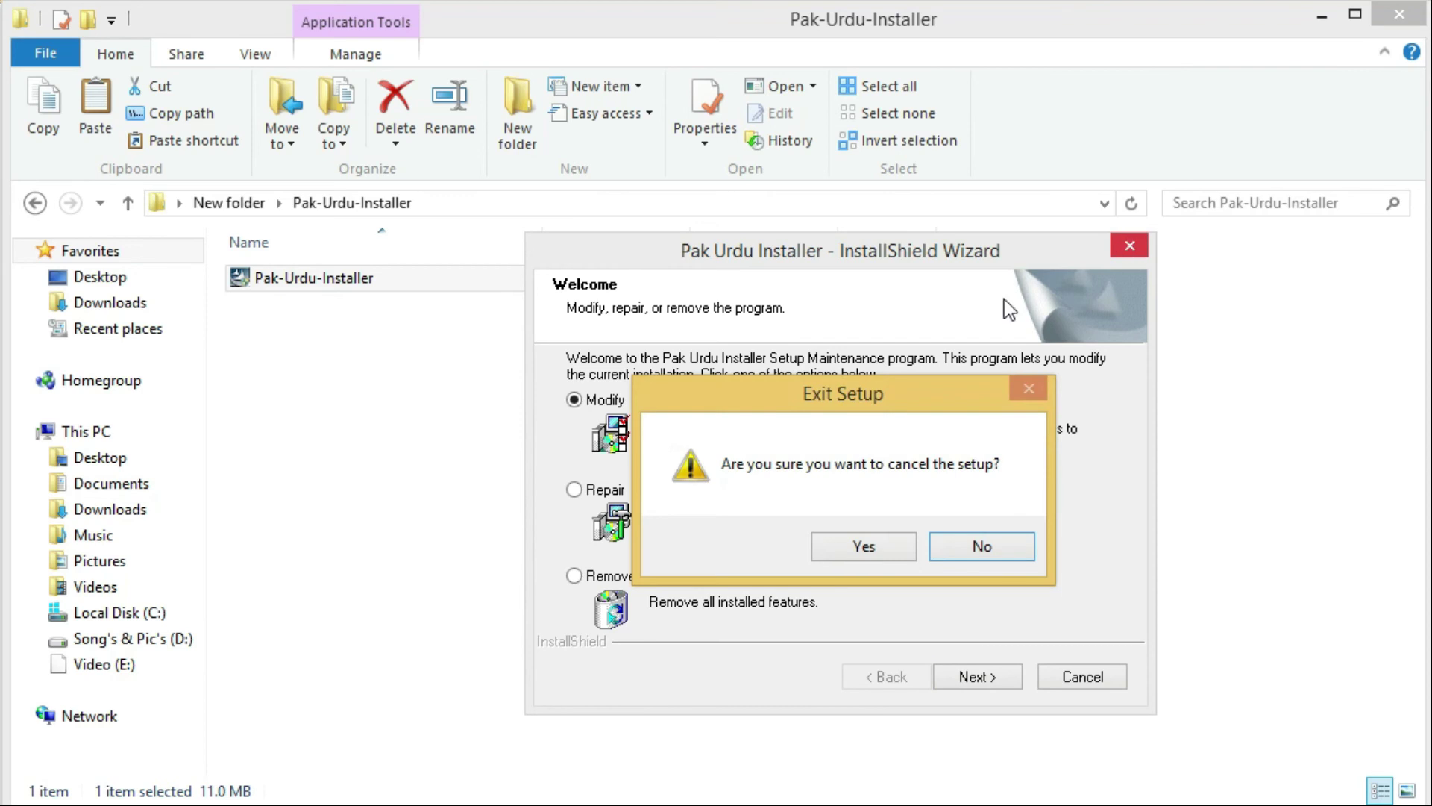
pyautogui.click(862, 541)
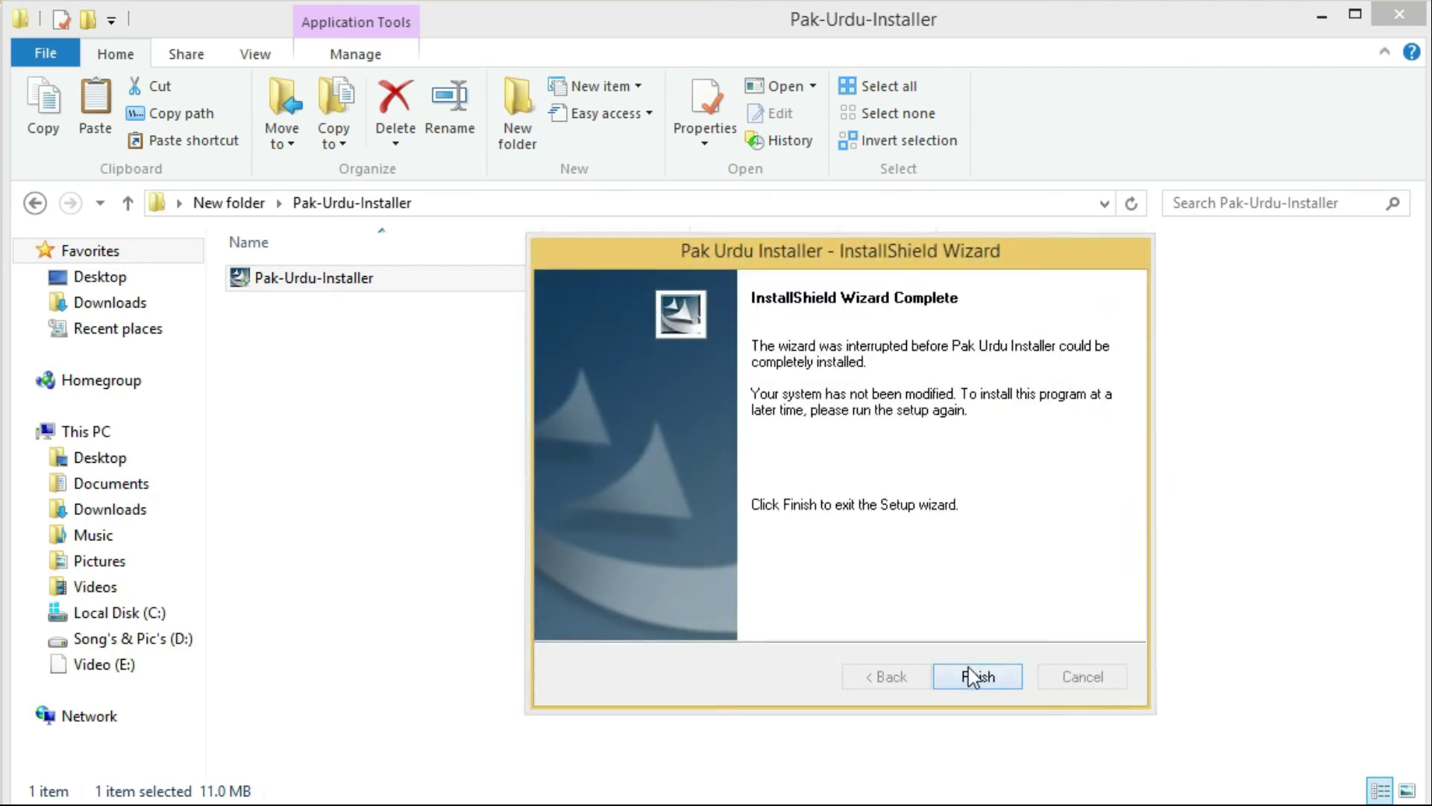
pyautogui.click(974, 676)
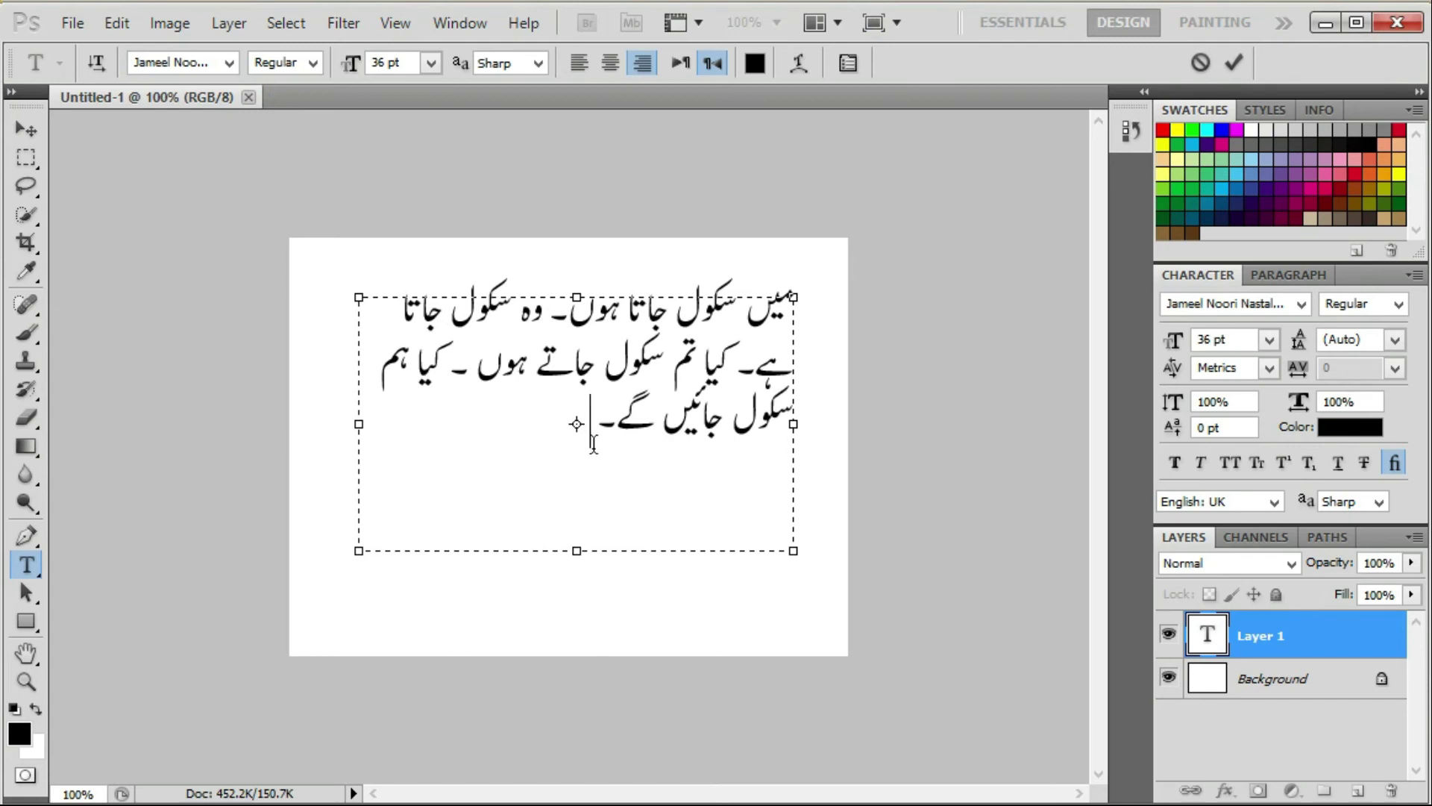
# - Switch to Photoshop and delete the whole Urdu paragraph from the text box
pyautogui.moveTo(593, 423); pyautogui.dragTo(810, 319)
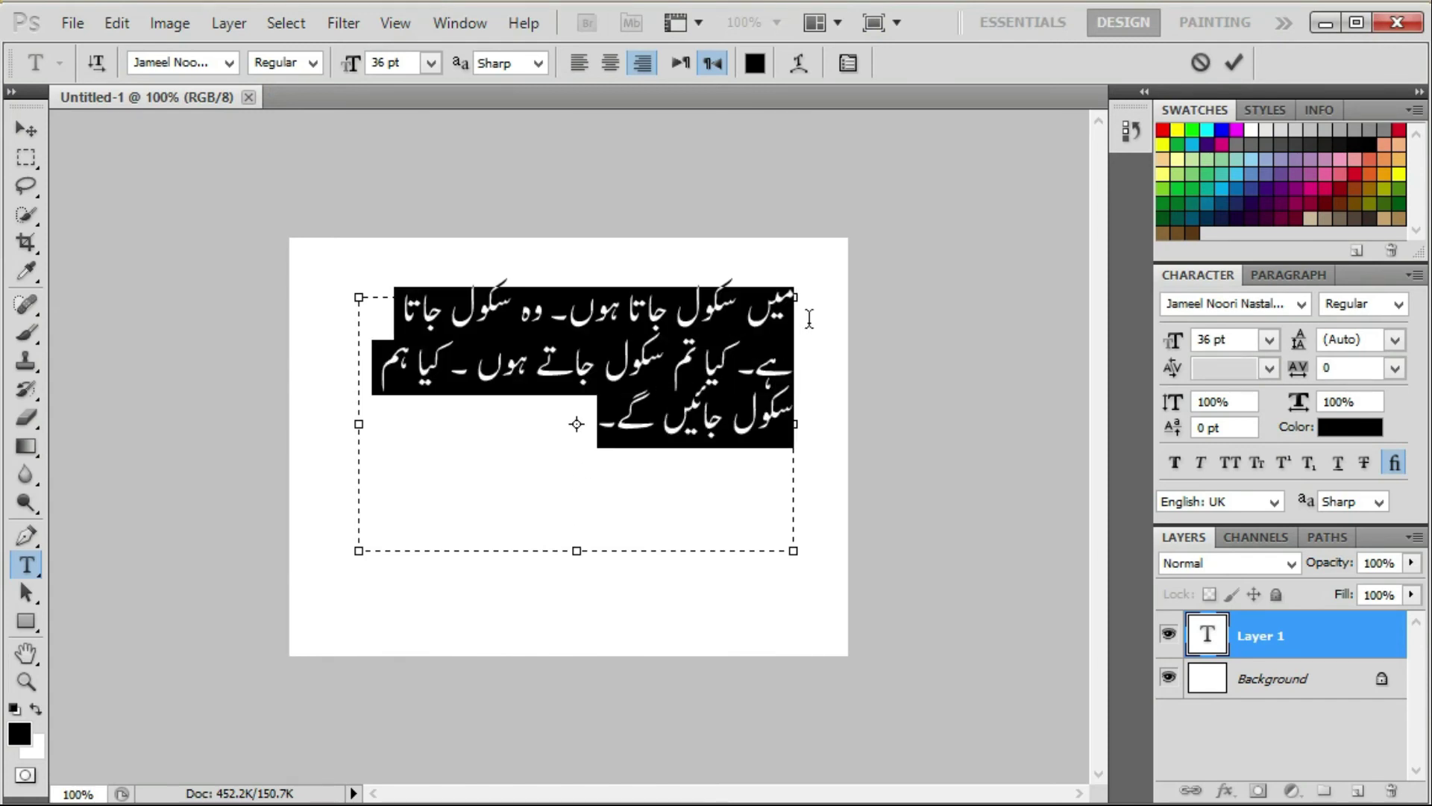
pyautogui.press('BackSpace')
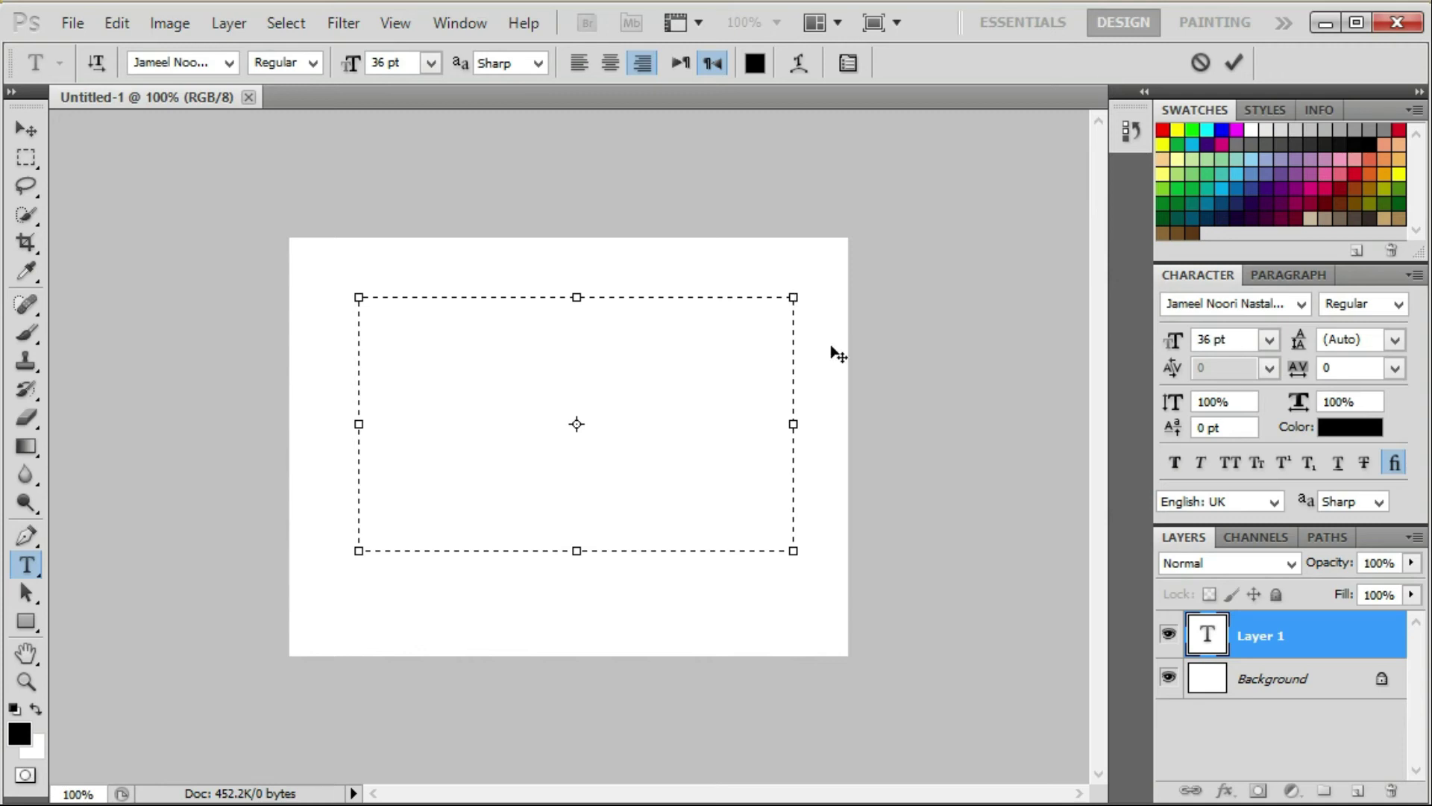
# - Switch the keyboard language to English, enter the test text "asda" in the text box and delete it
pyautogui.hotkey('alt', 'shift')
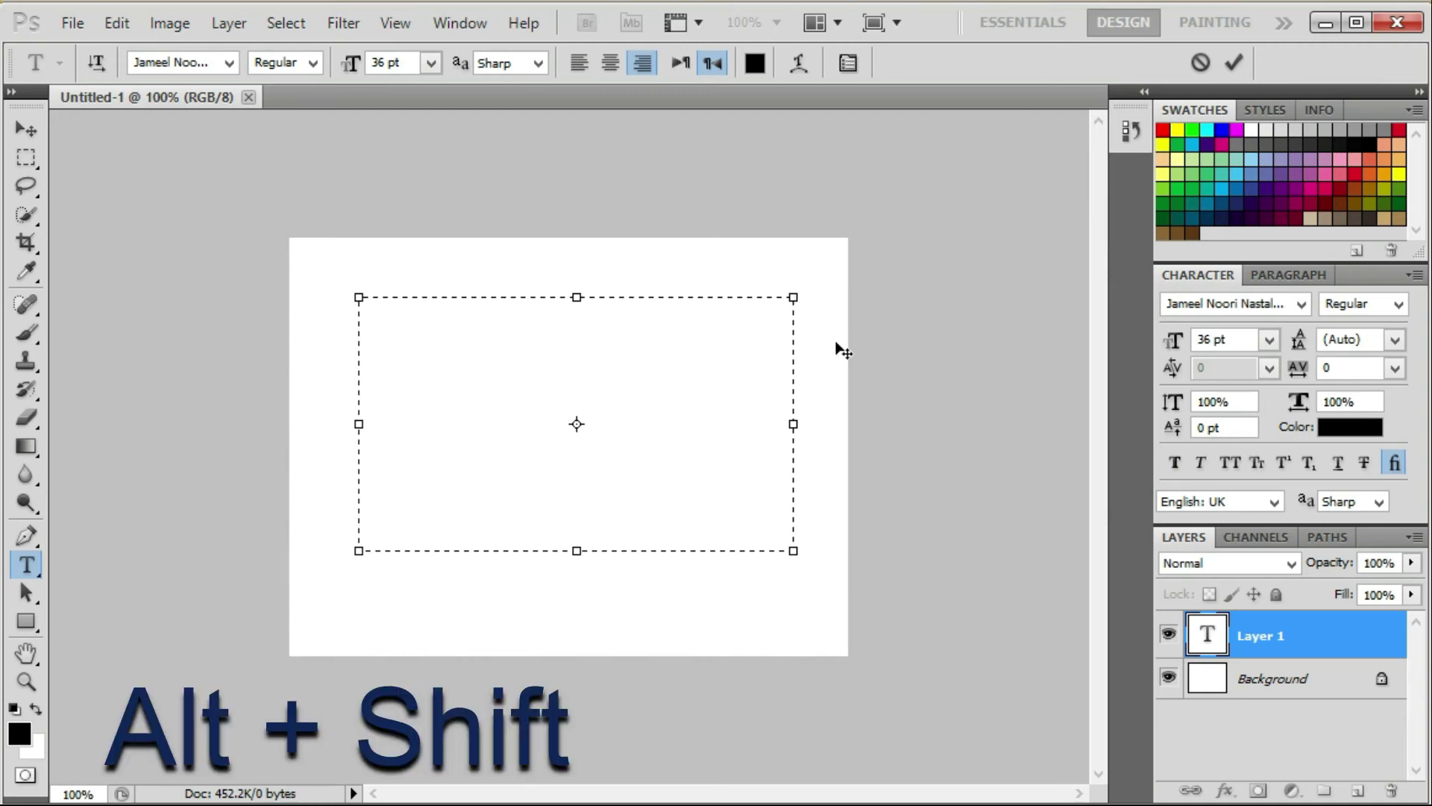
pyautogui.write('asda')
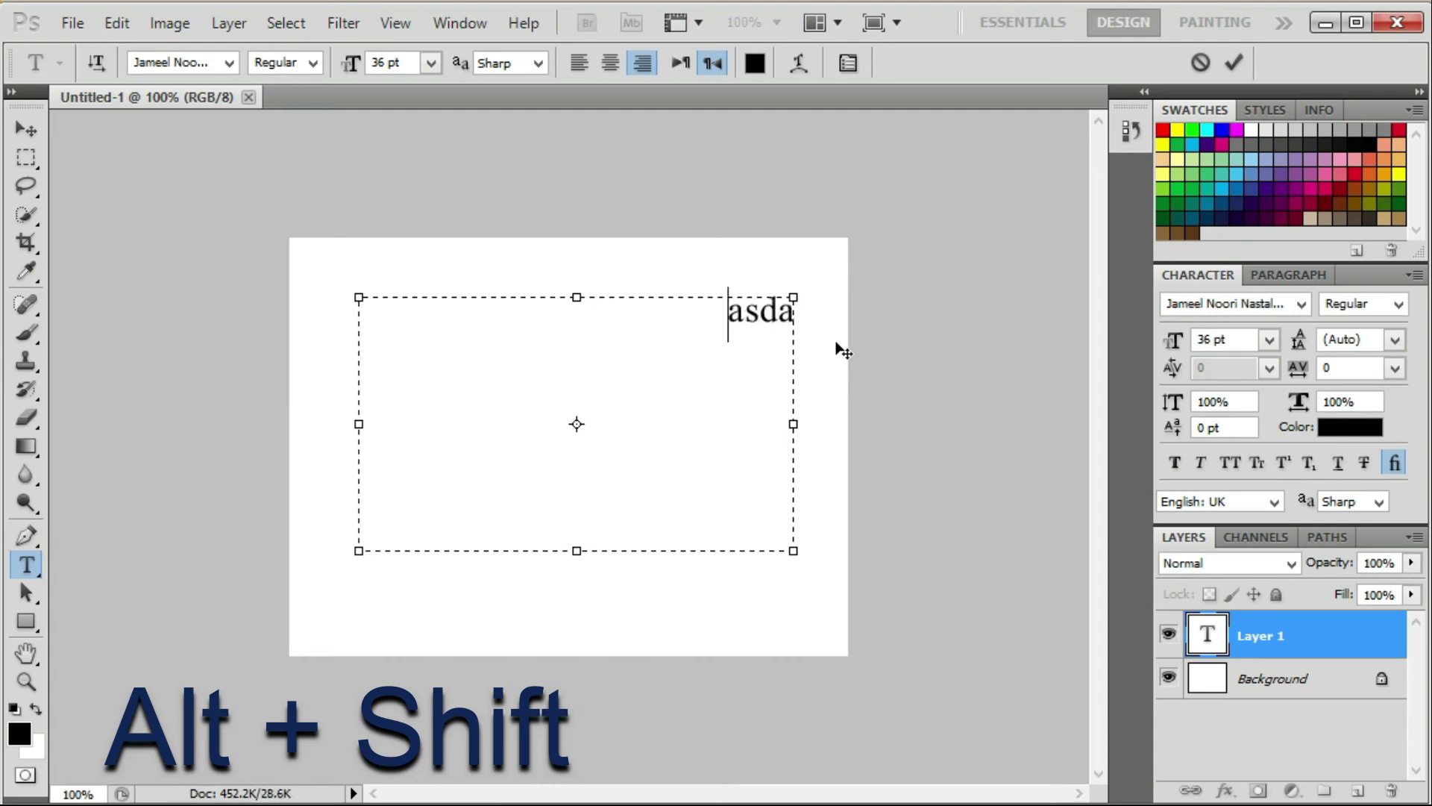
pyautogui.press('BackSpace')
pyautogui.press('BackSpace')
pyautogui.press('BackSpace')
pyautogui.press('BackSpace')
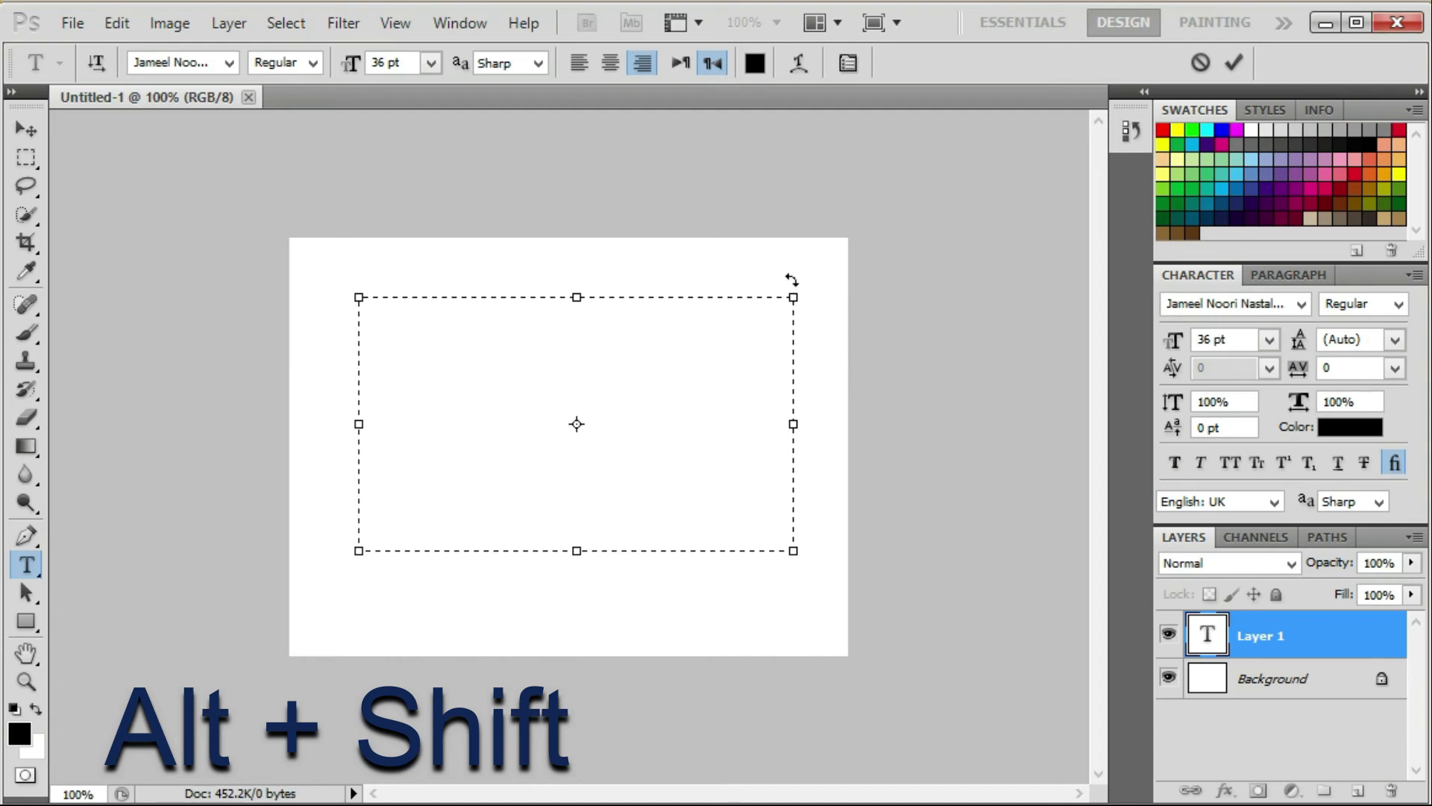
# - With the keyboard language set to Urdu, enter the test letters "راز" in the text box and delete them
pyautogui.write('ر')
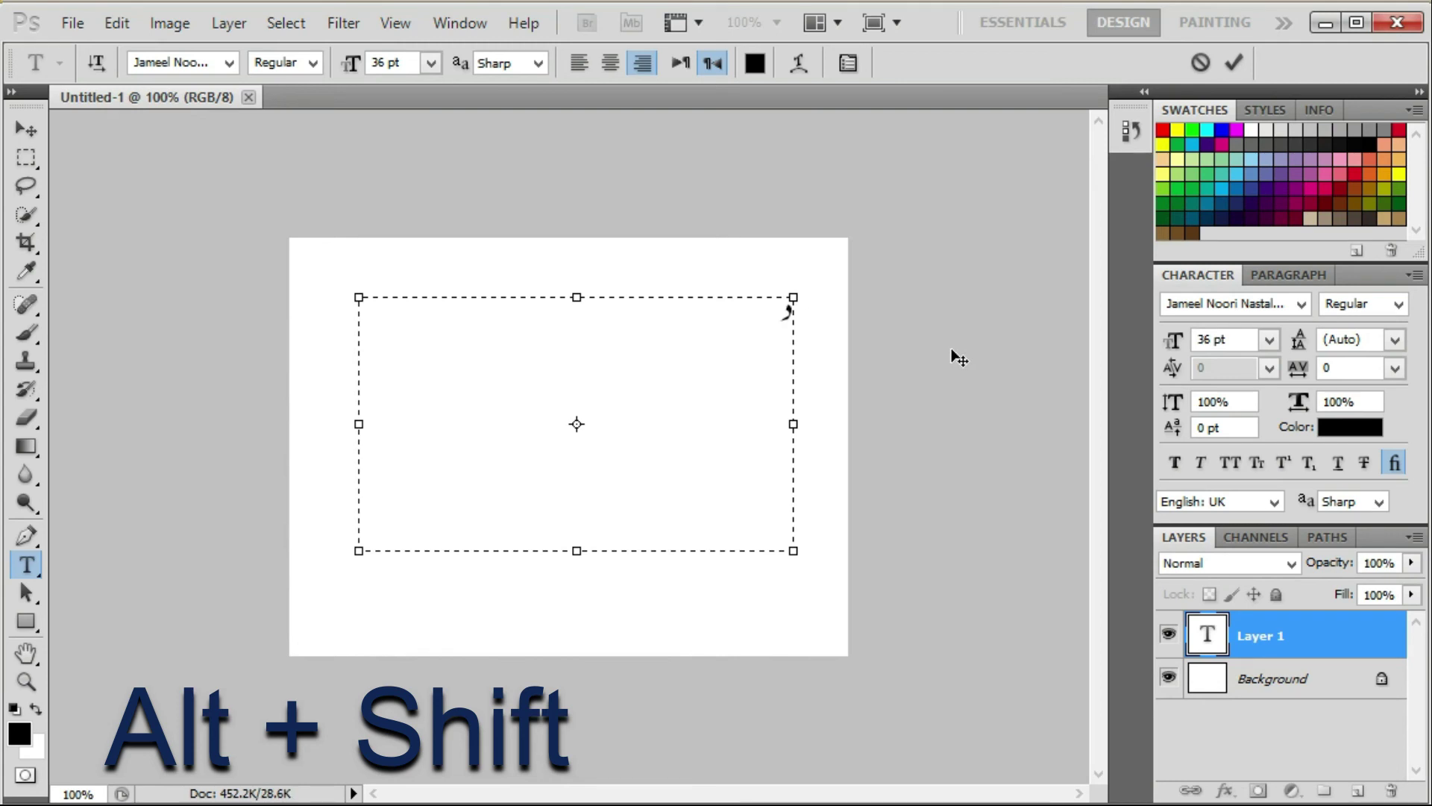
pyautogui.write('از')
pyautogui.press('BackSpace')
pyautogui.press('BackSpace')
pyautogui.press('BackSpace')
# - With the keyboard language set back to English, enter the test text "dadas" and delete it
pyautogui.write('dadas')
pyautogui.press('BackSpace')
pyautogui.press('BackSpace')
pyautogui.press('BackSpace')
pyautogui.press('BackSpace')
pyautogui.press('BackSpace')
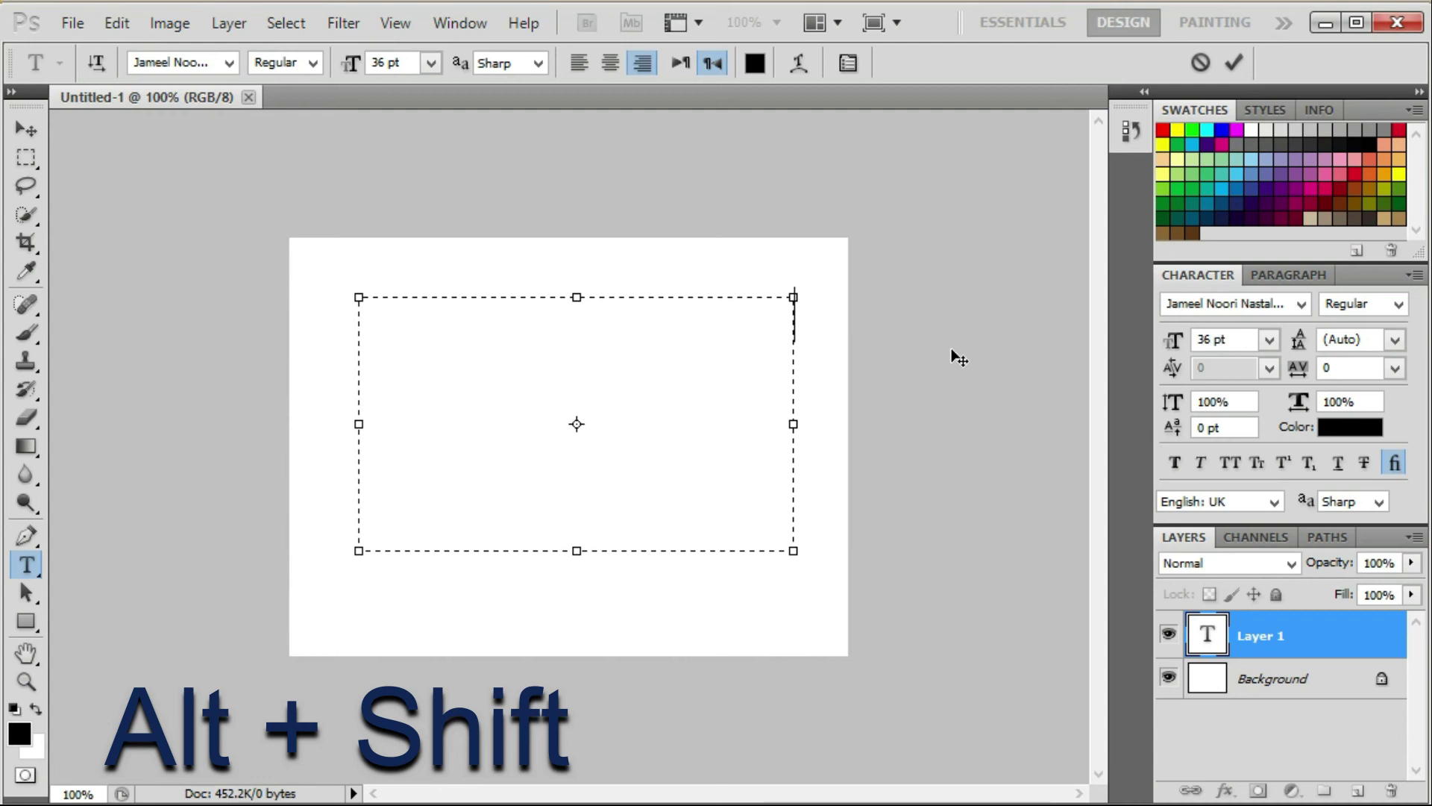
# - With the keyboard language set to Urdu again, enter the test letters "واسد" and delete them
pyautogui.write('واسد')
pyautogui.press('BackSpace')
pyautogui.press('BackSpace')
pyautogui.press('BackSpace')
pyautogui.press('BackSpace')
# - Choose Jameel Noori Nastaleeq as the font for the text box
pyautogui.click(230, 64)
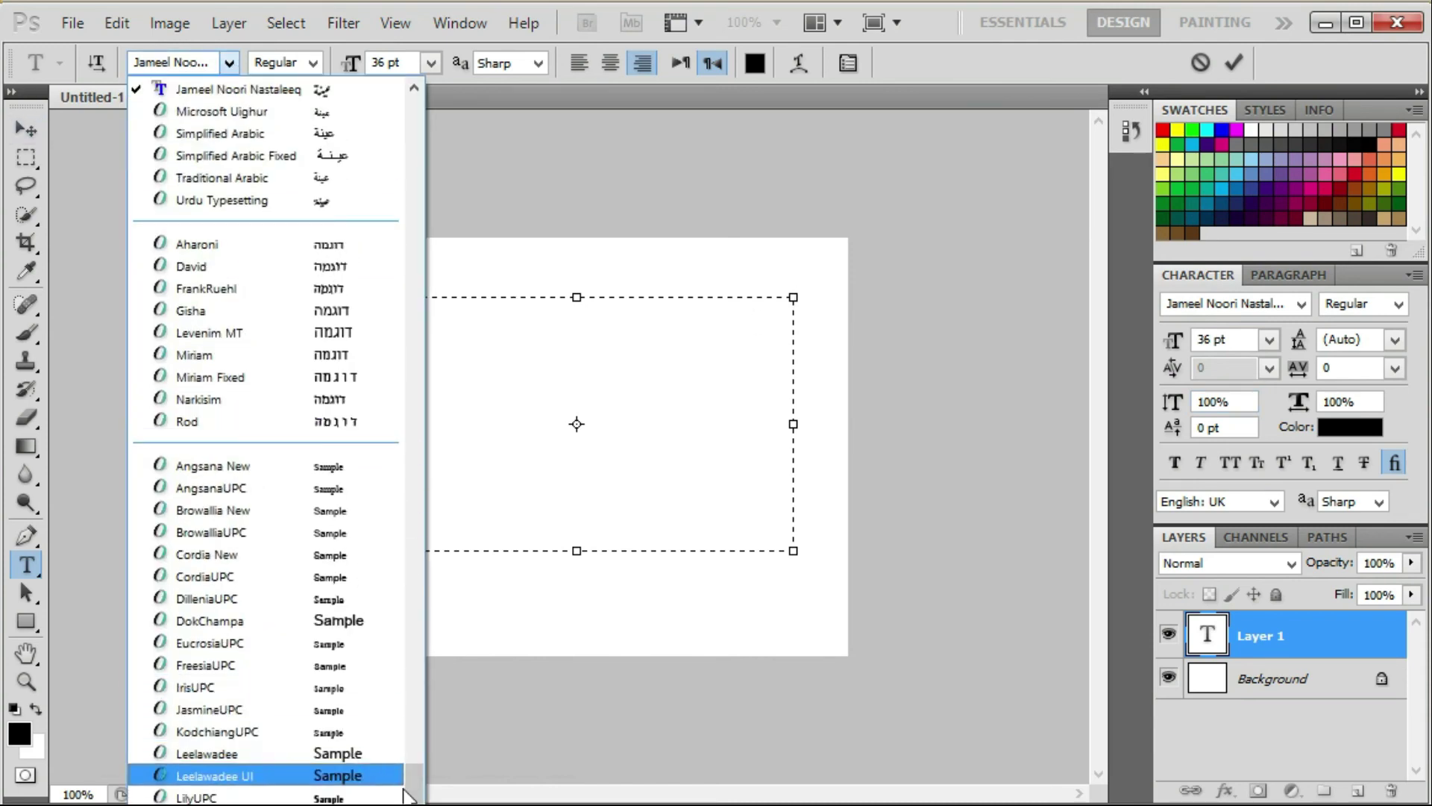
pyautogui.scroll(5, 417, 792)
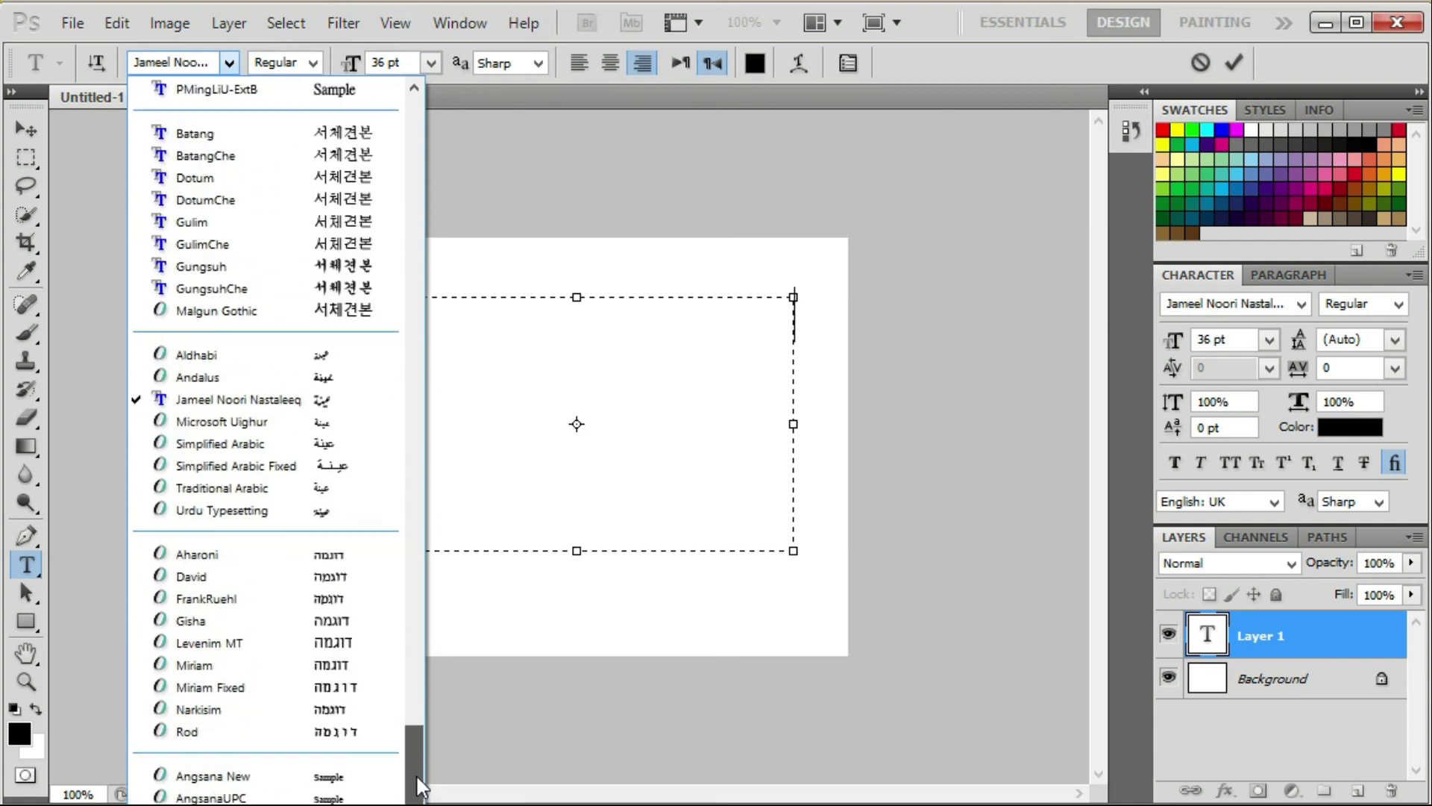
pyautogui.moveTo(415, 773); pyautogui.dragTo(422, 752)
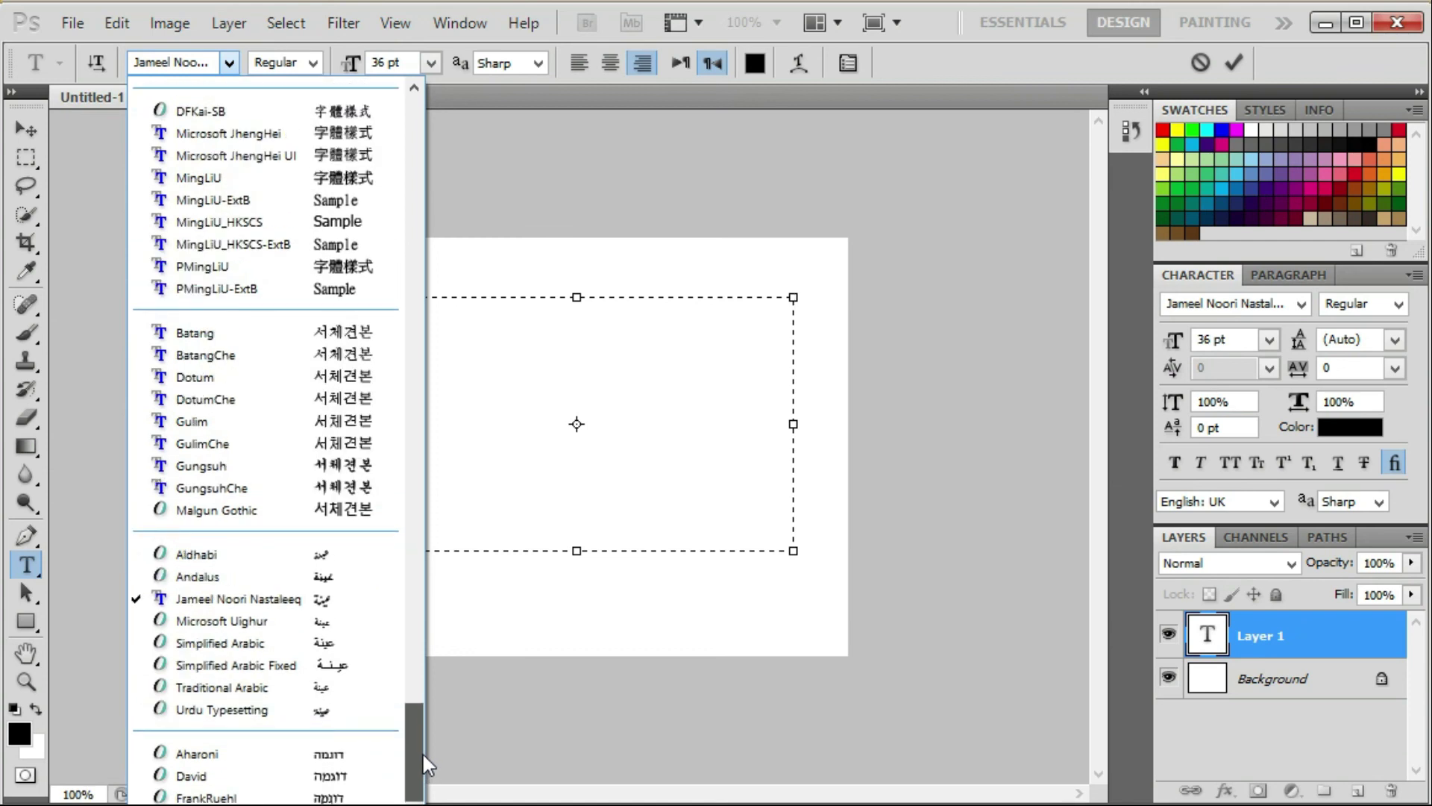
pyautogui.click(266, 599)
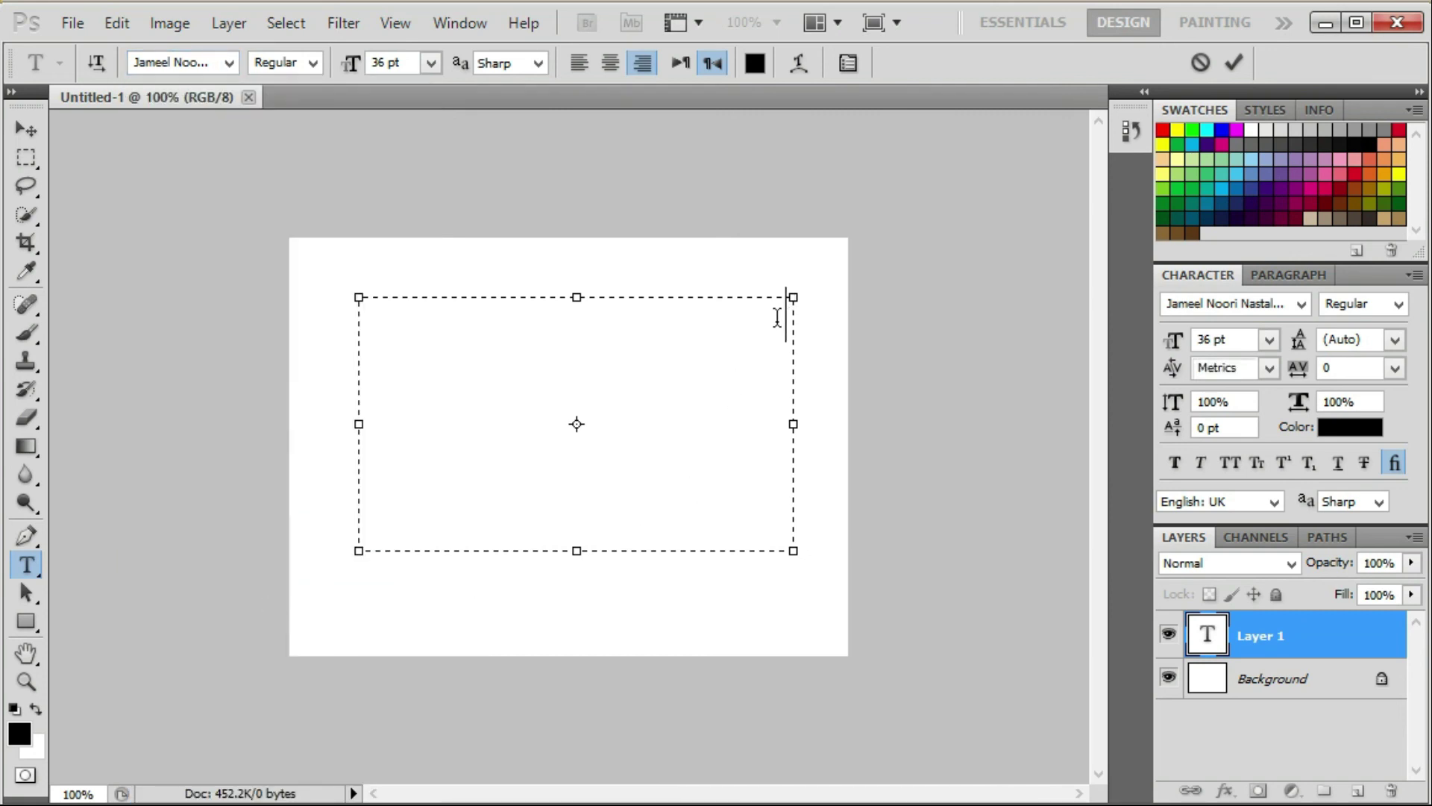
# - Clear the leftover character from the text box and write the Urdu sentence "میں سکول جاتا ہوں" in it
pyautogui.press('BackSpace')
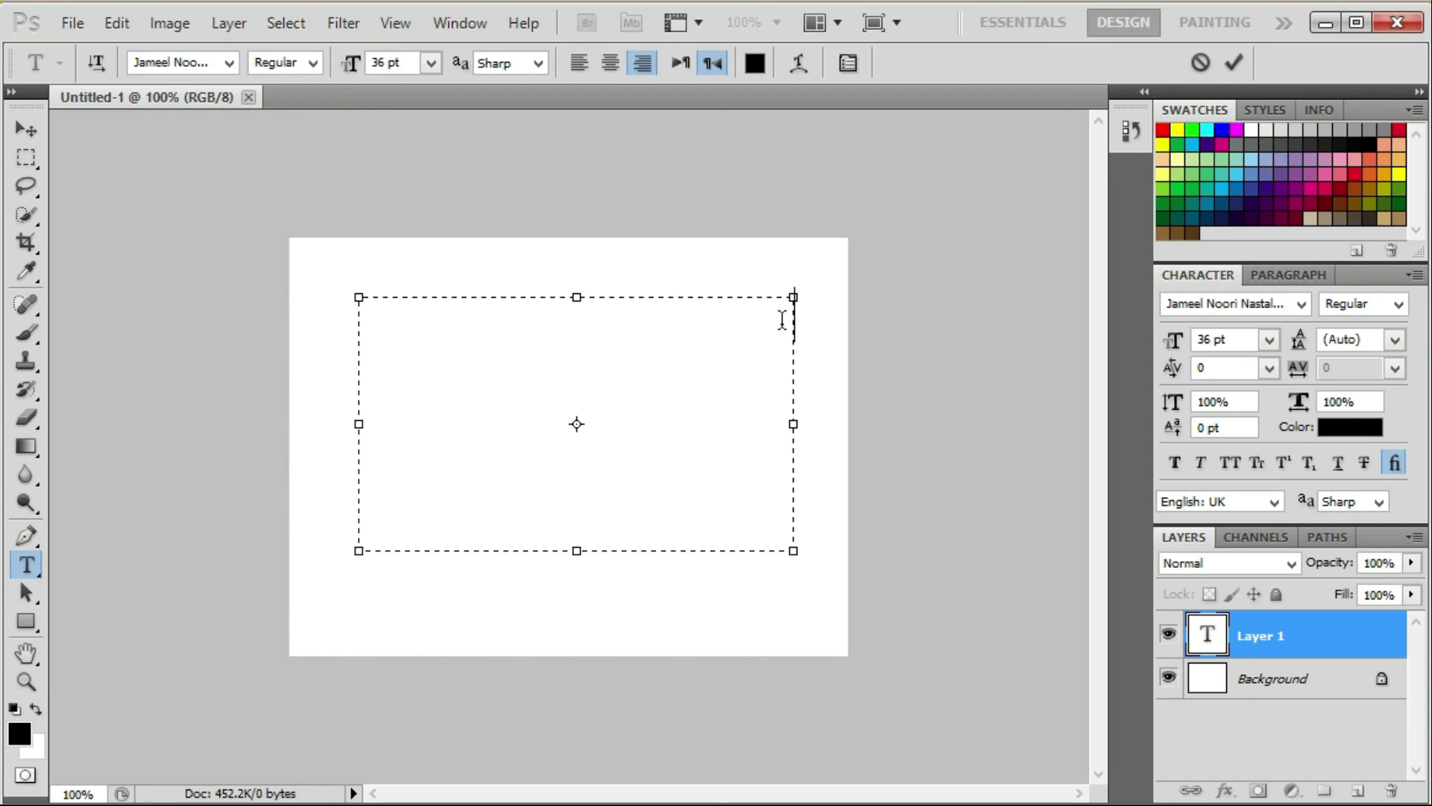
pyautogui.write('میں')
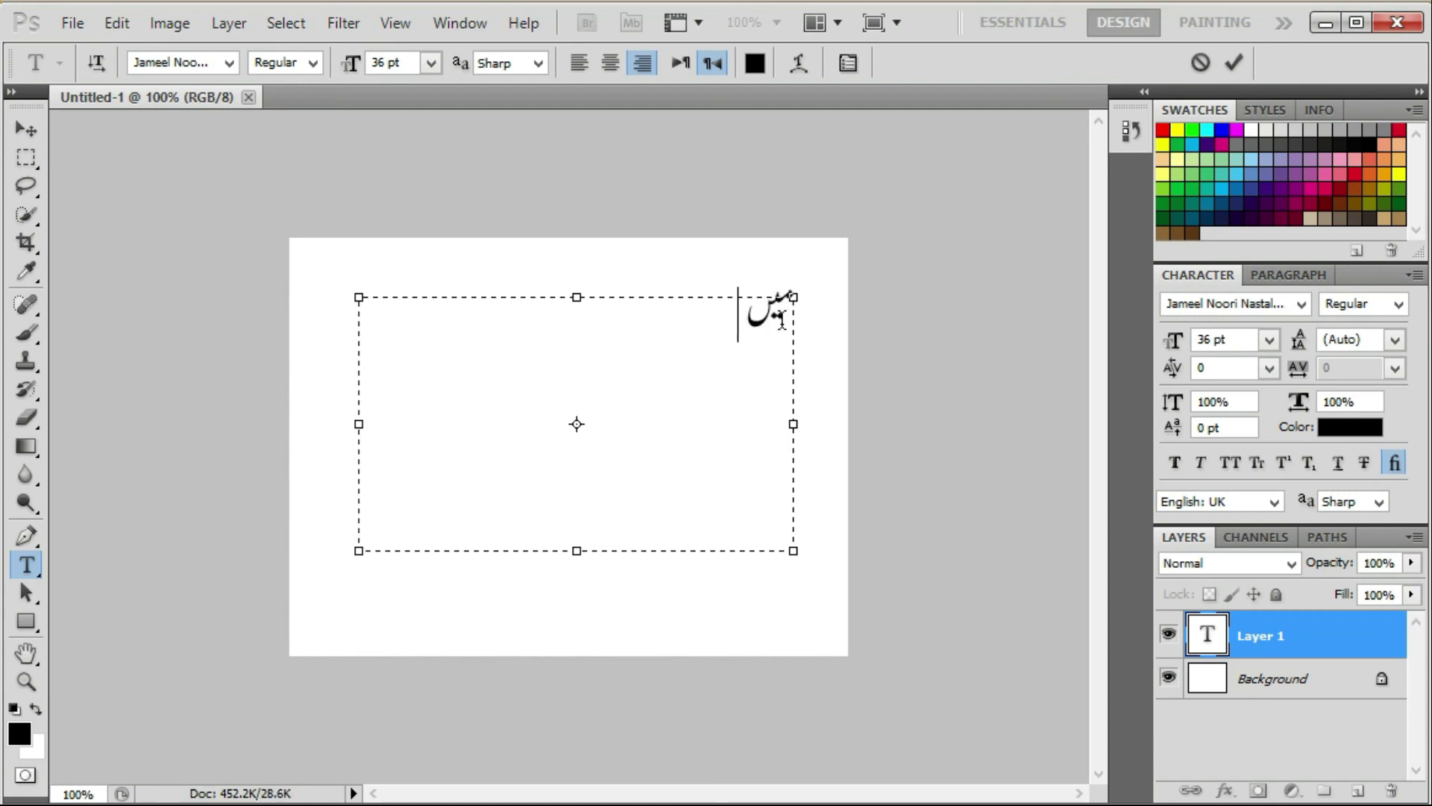
pyautogui.write(' سکول جاتا ہوں')
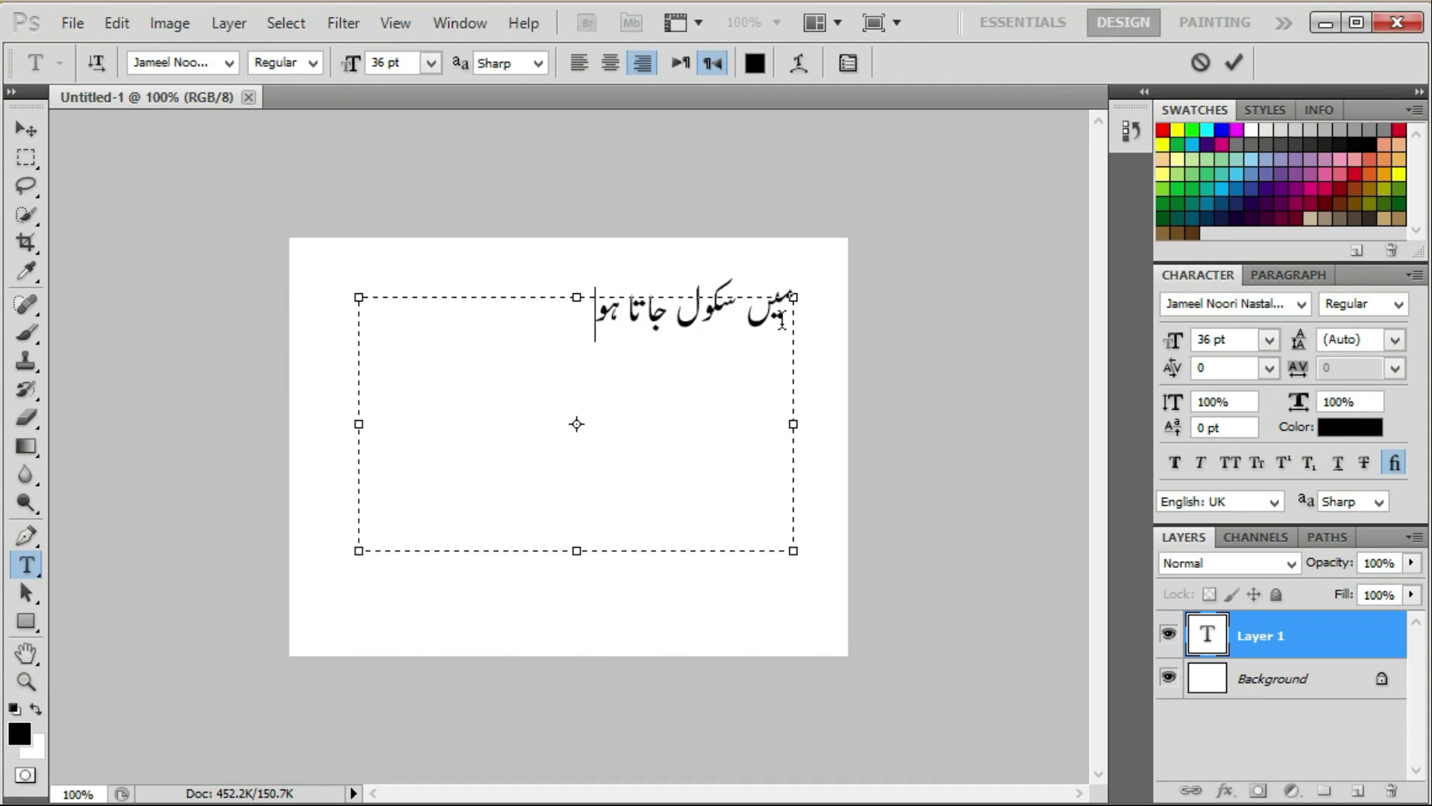